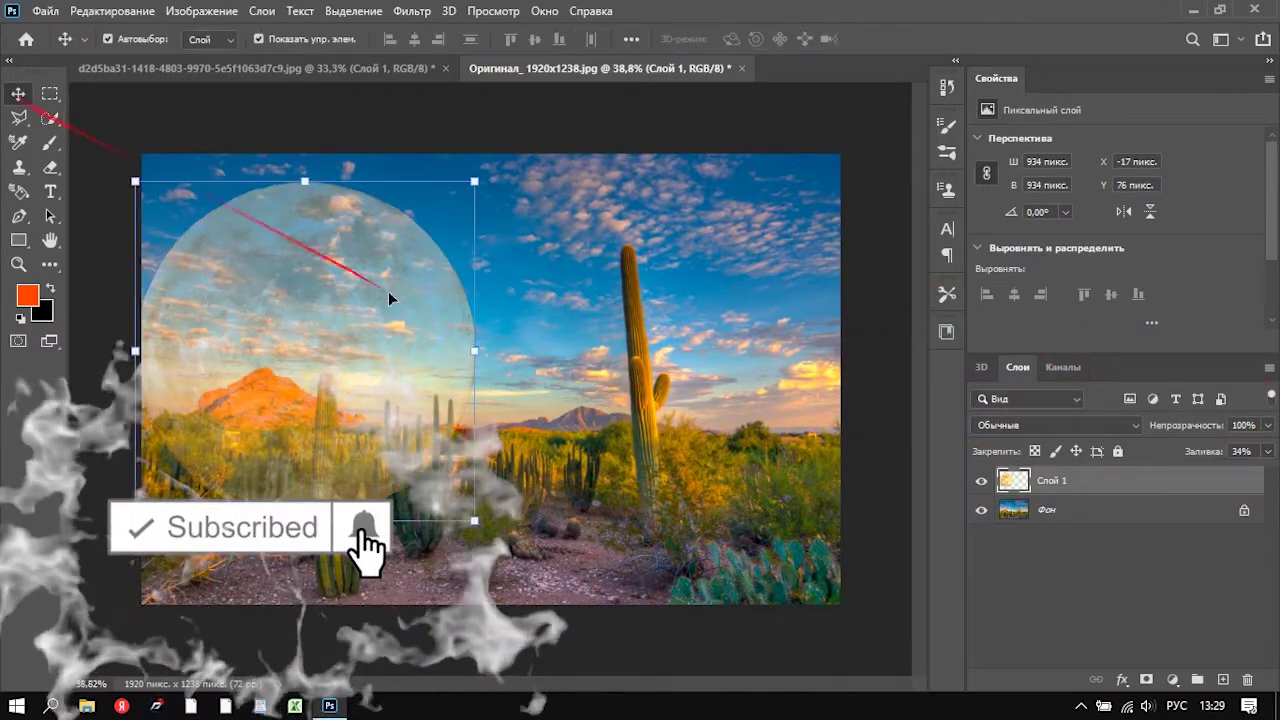
# Scale the moon circle about 123% to 1150 × 1150 px and move it into the upper-left sky.
pyautogui.moveTo(474, 350); pyautogui.dragTo(545, 350)
pyautogui.moveTo(373, 346); pyautogui.dragTo(358, 352)
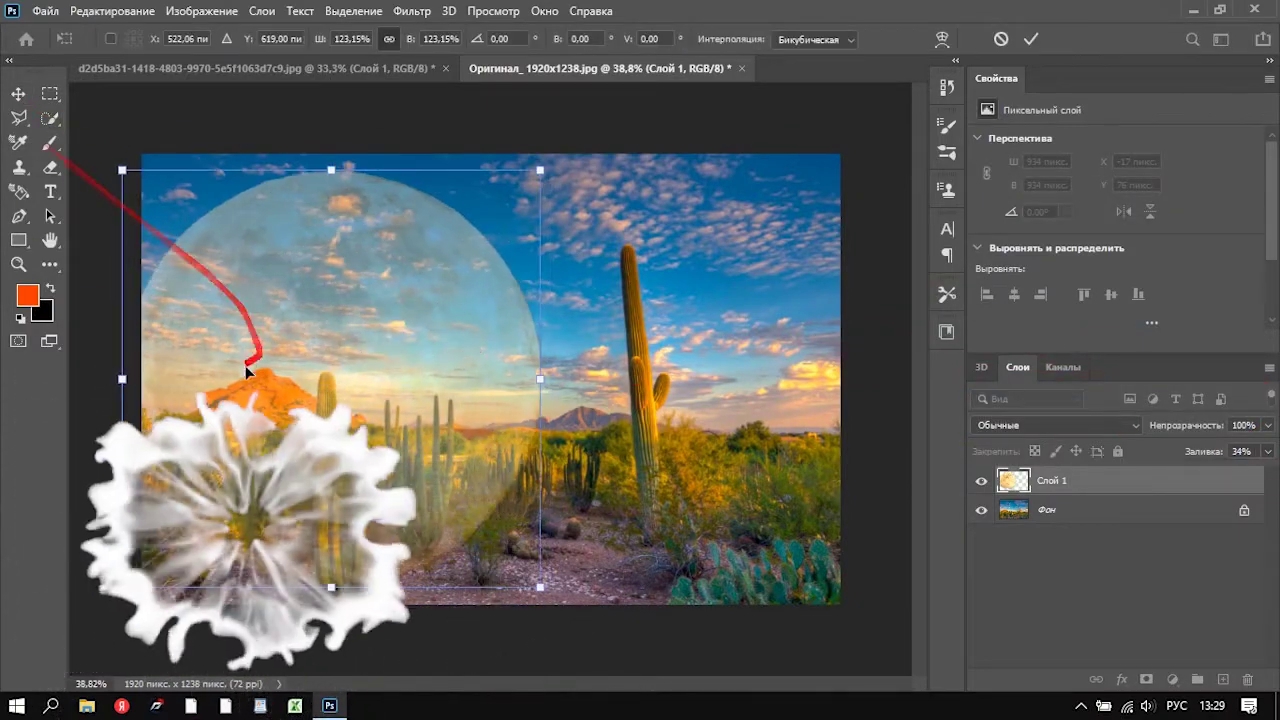
pyautogui.press('Return')
pyautogui.press('e')
pyautogui.click(133, 36)
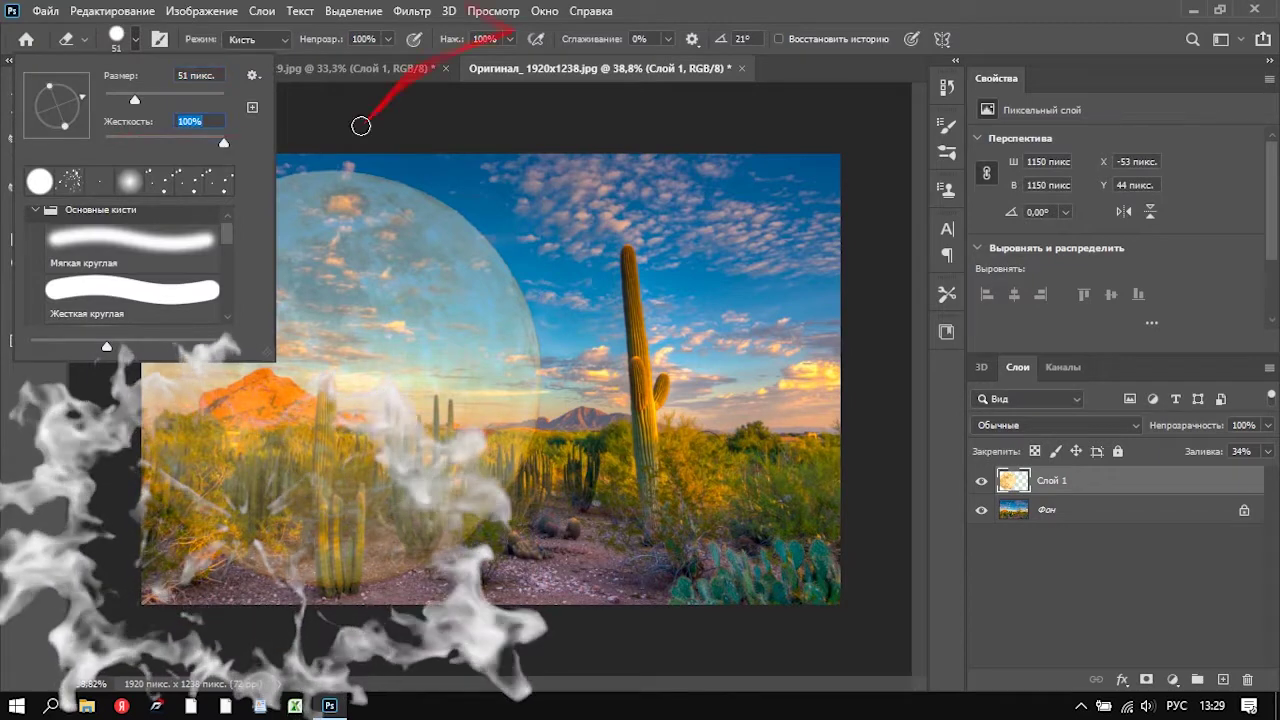
# Erase the moon's lower part over the cacti with a 250–300 px eraser.
pyautogui.hotkey('shift', 'Tab')
pyautogui.write('250')
pyautogui.press('Return')
pyautogui.moveTo(248, 513)
pyautogui.mouseDown()
pyautogui.moveTo(528, 491)
pyautogui.moveTo(171, 491)
pyautogui.moveTo(276, 441)
pyautogui.mouseUp()
pyautogui.press(']')
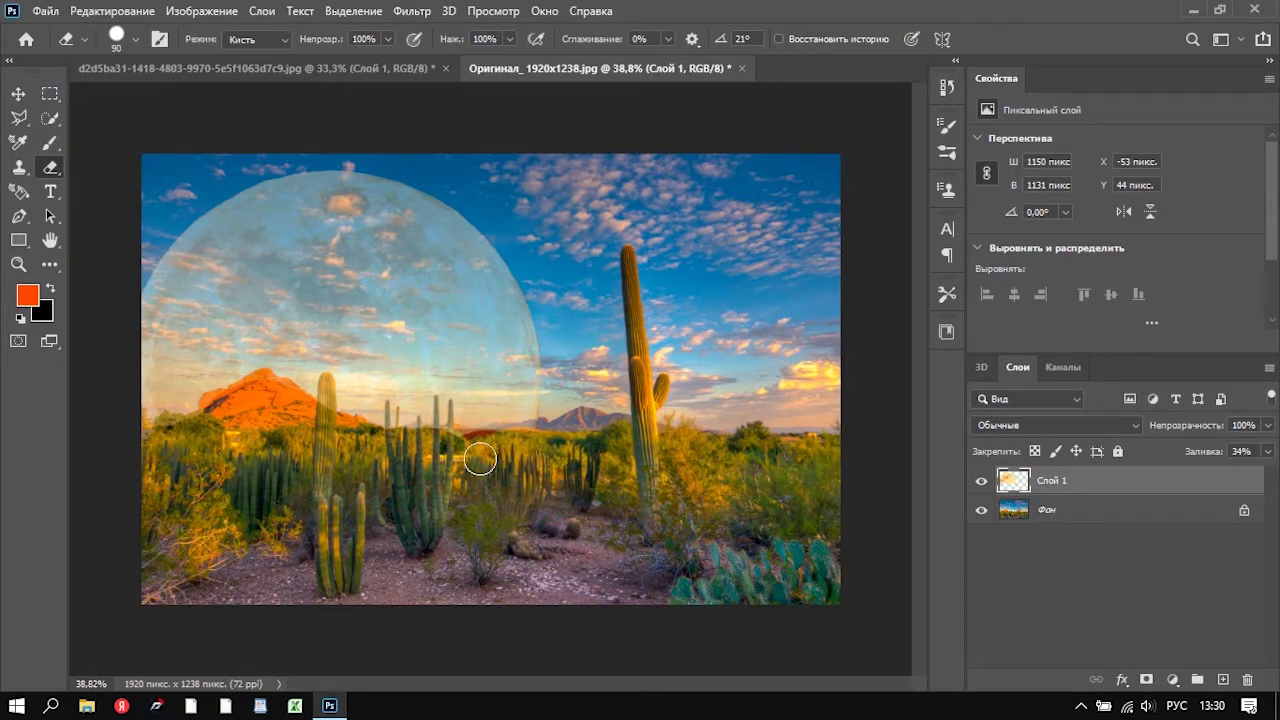
pyautogui.scroll(5, 490, 455)
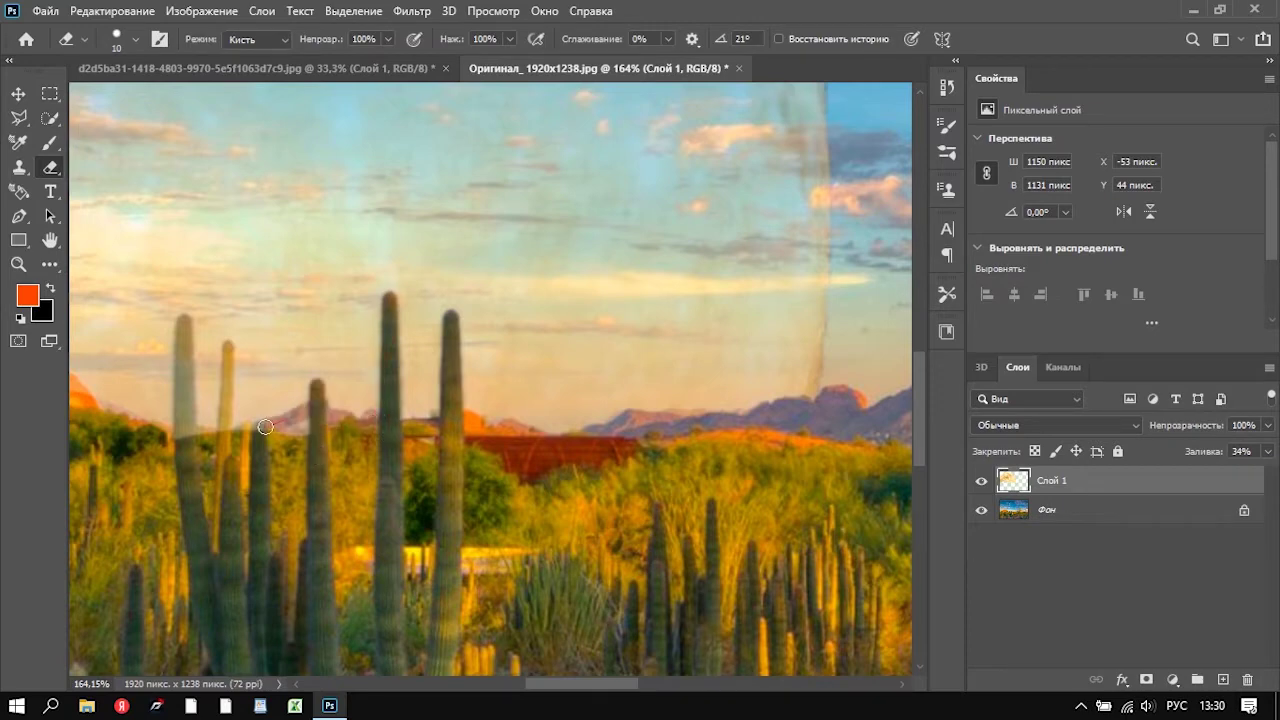
# Trim the moon around the cactus tops and red hill with a fine-tipped eraser.
pyautogui.scroll(-1, 300, 440)
pyautogui.hscroll(-5, 296, 442)
pyautogui.press('b')
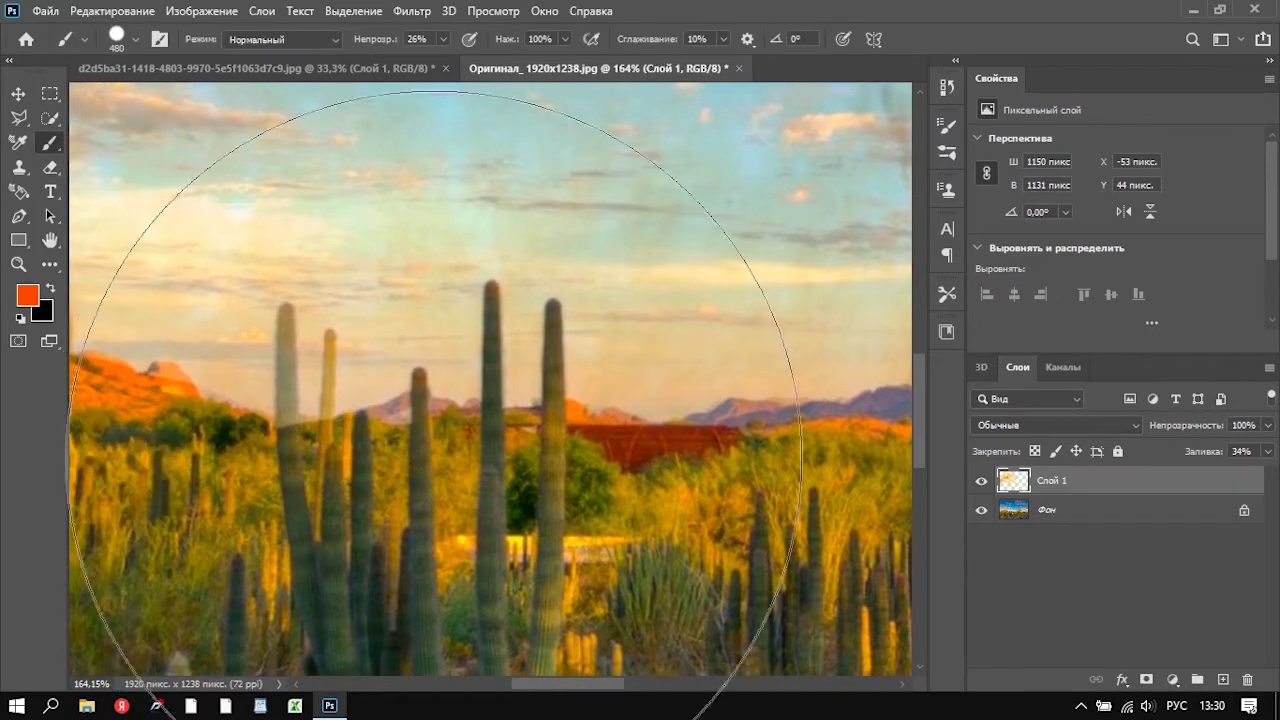
pyautogui.press('e')
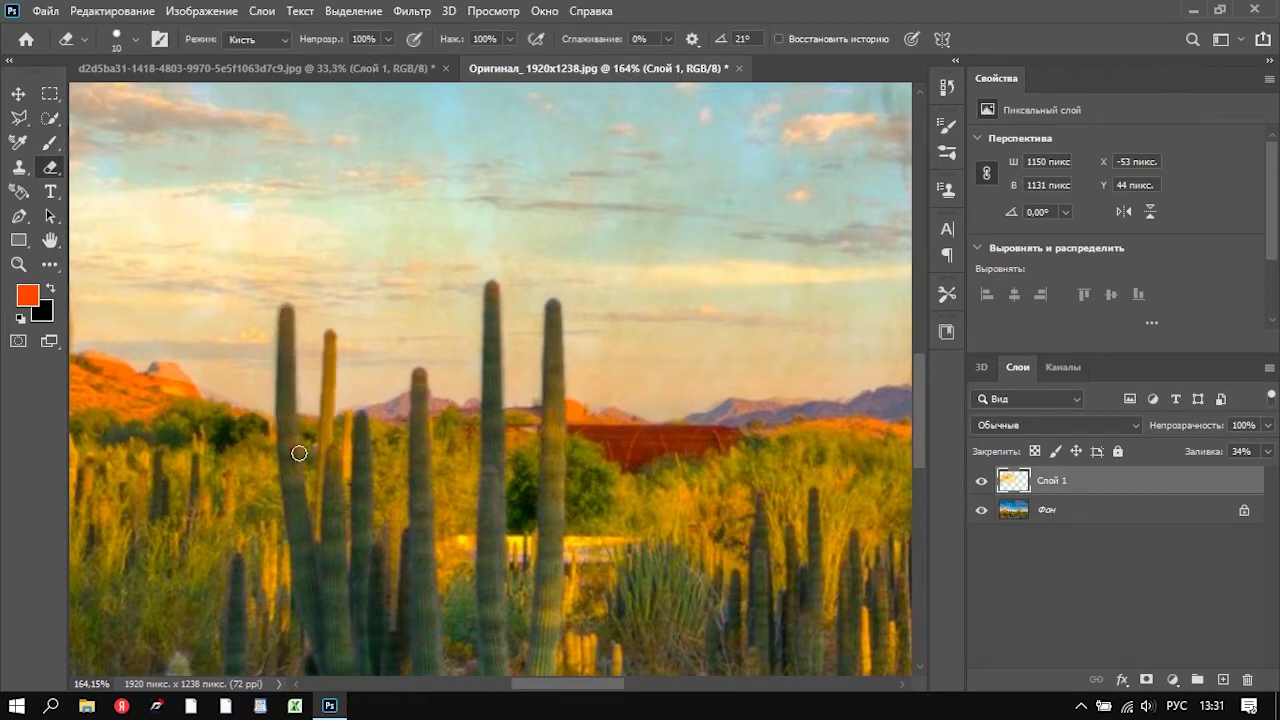
pyautogui.hscroll(-5, 380, 450)
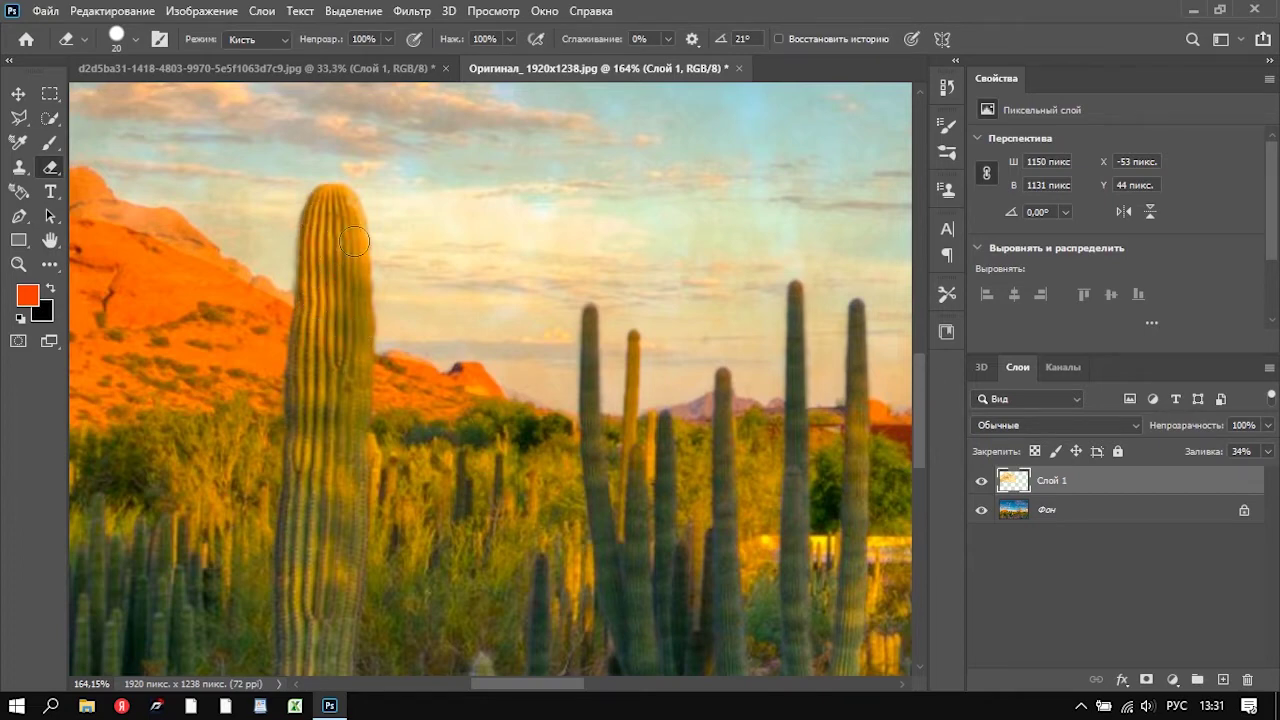
pyautogui.scroll(1, 391, 383)
pyautogui.hscroll(-5, 460, 520)
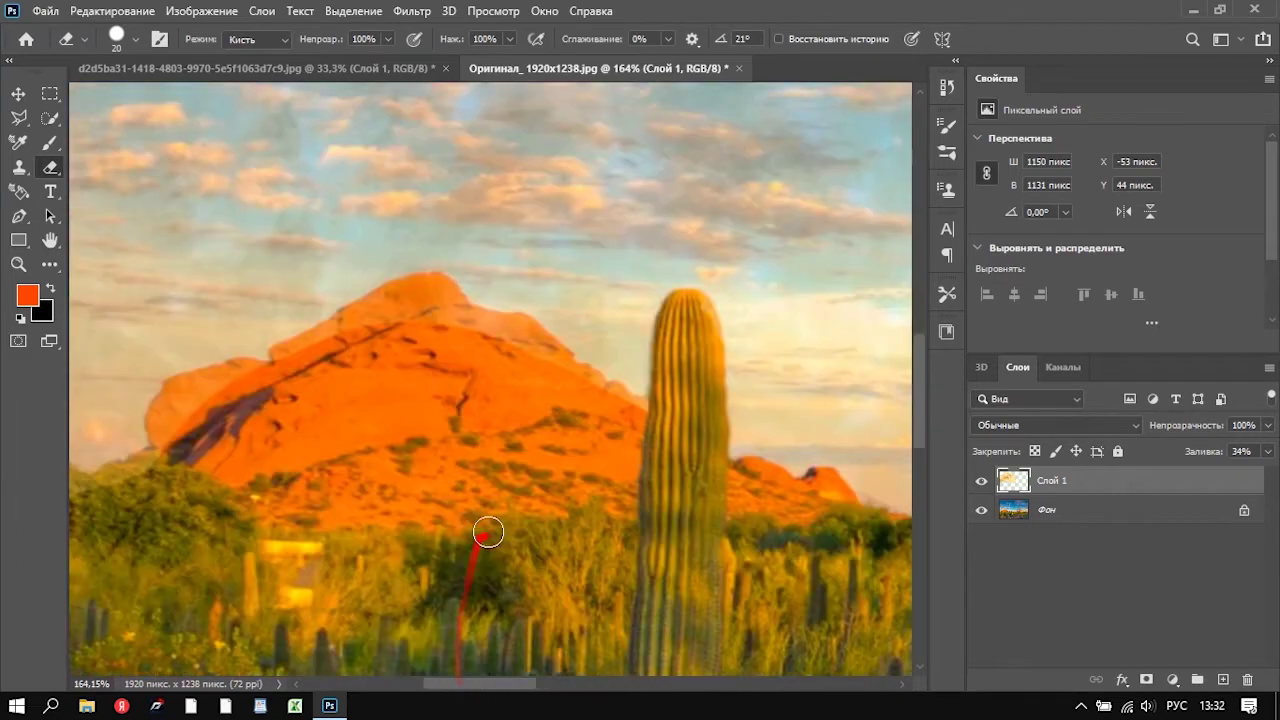
pyautogui.scroll(4, 560, 500)
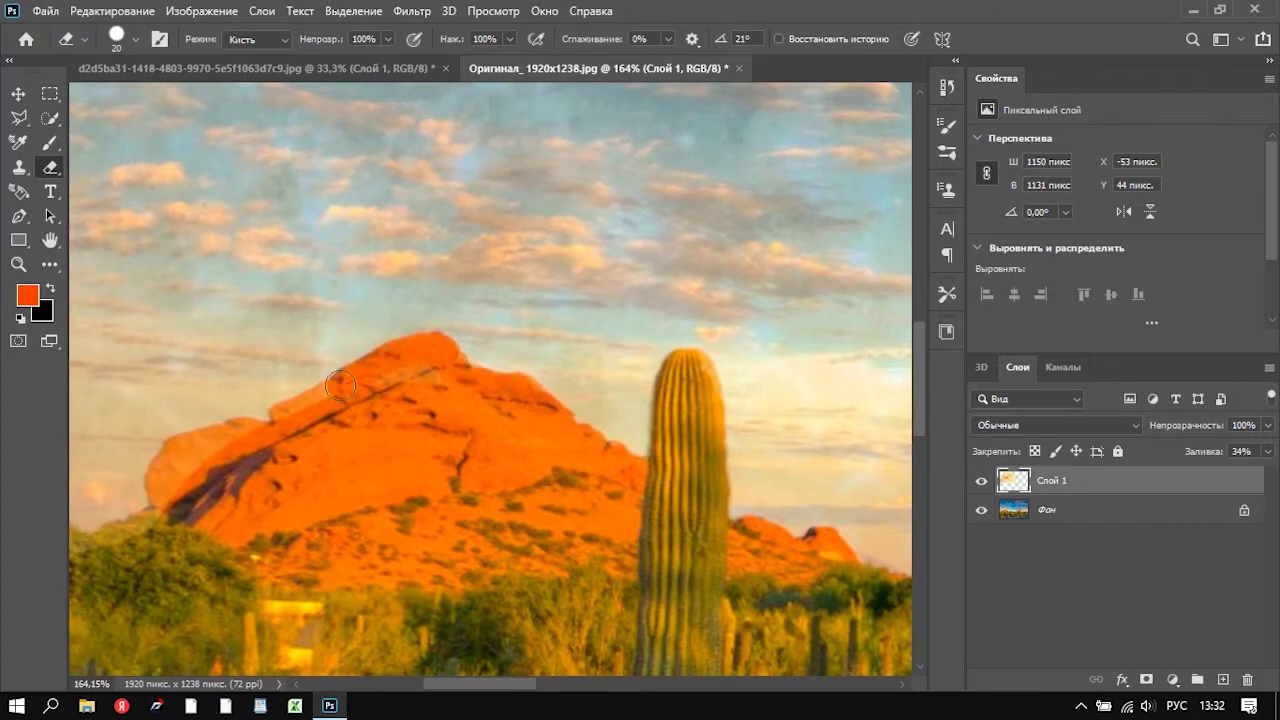
pyautogui.hscroll(-5, 313, 503)
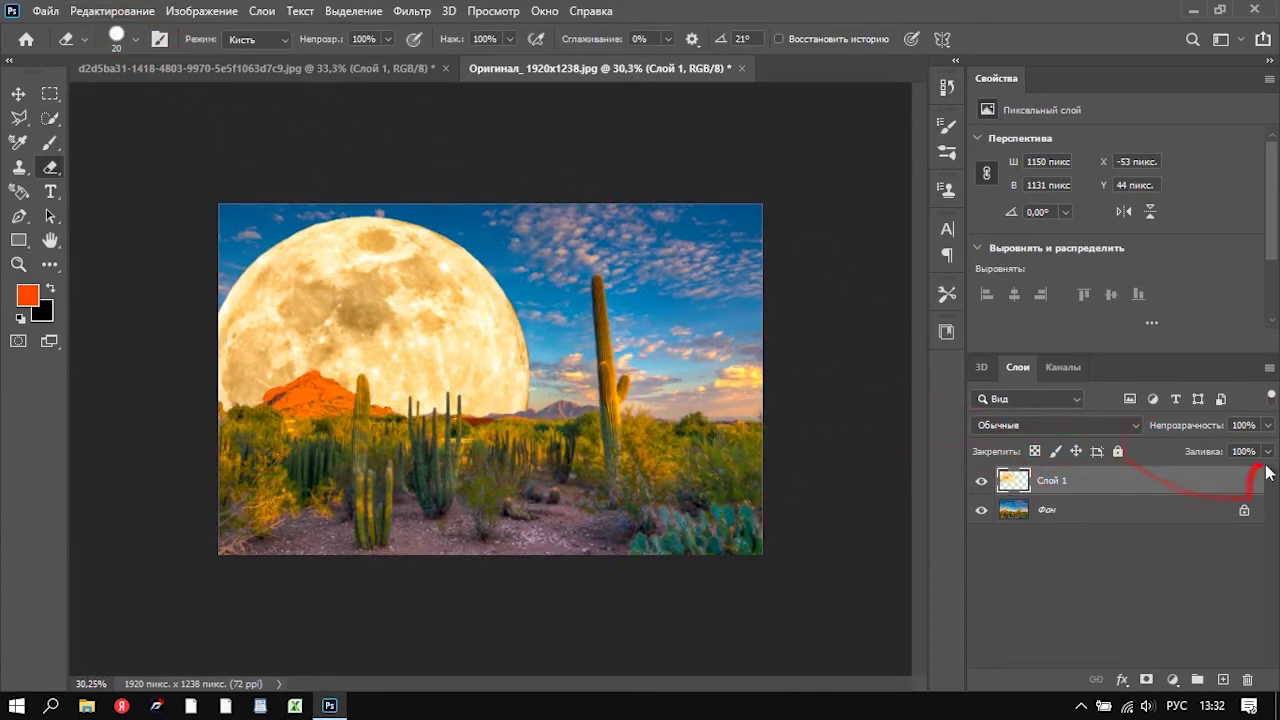
# Apply Hue/Saturation to the moon with hue −16, saturation +35 and lightness −14.
pyautogui.click(200, 11)
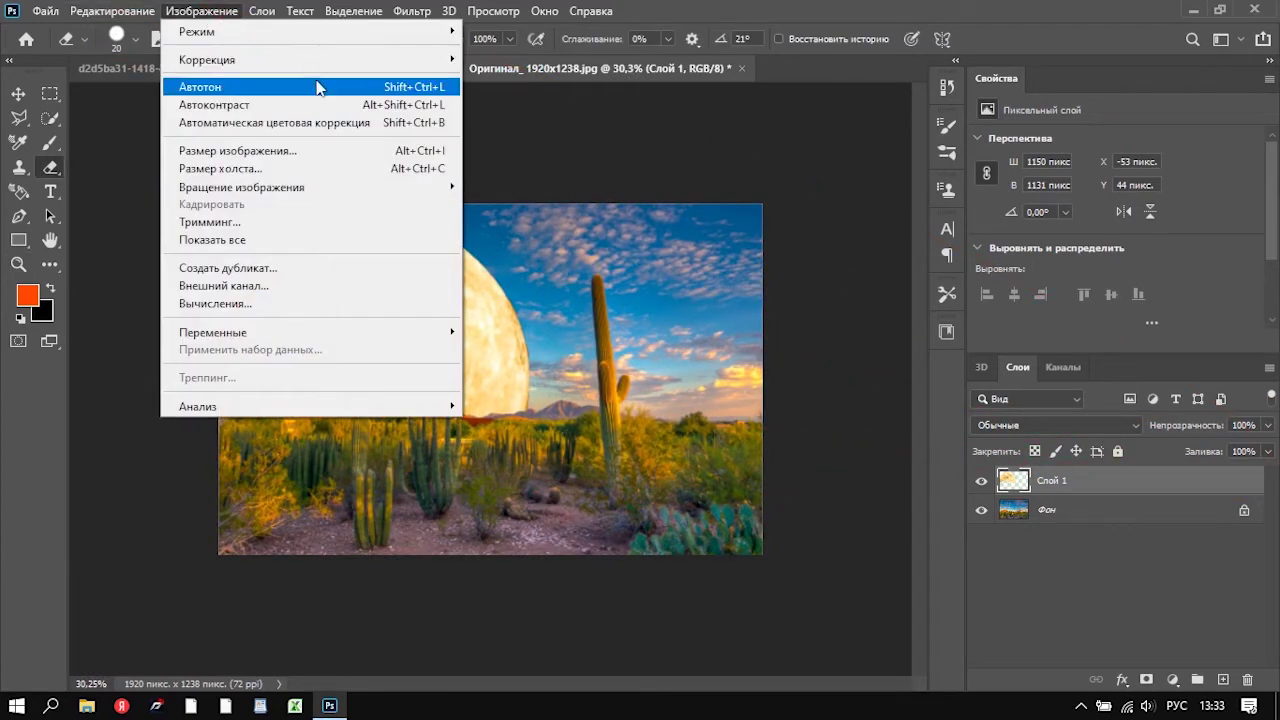
pyautogui.click(227, 12)
pyautogui.click(530, 154)
pyautogui.moveTo(910, 229); pyautogui.dragTo(908, 232)
pyautogui.moveTo(909, 329)
pyautogui.mouseDown()
pyautogui.moveTo(795, 338)
pyautogui.moveTo(1047, 335)
pyautogui.moveTo(975, 332)
pyautogui.mouseUp()
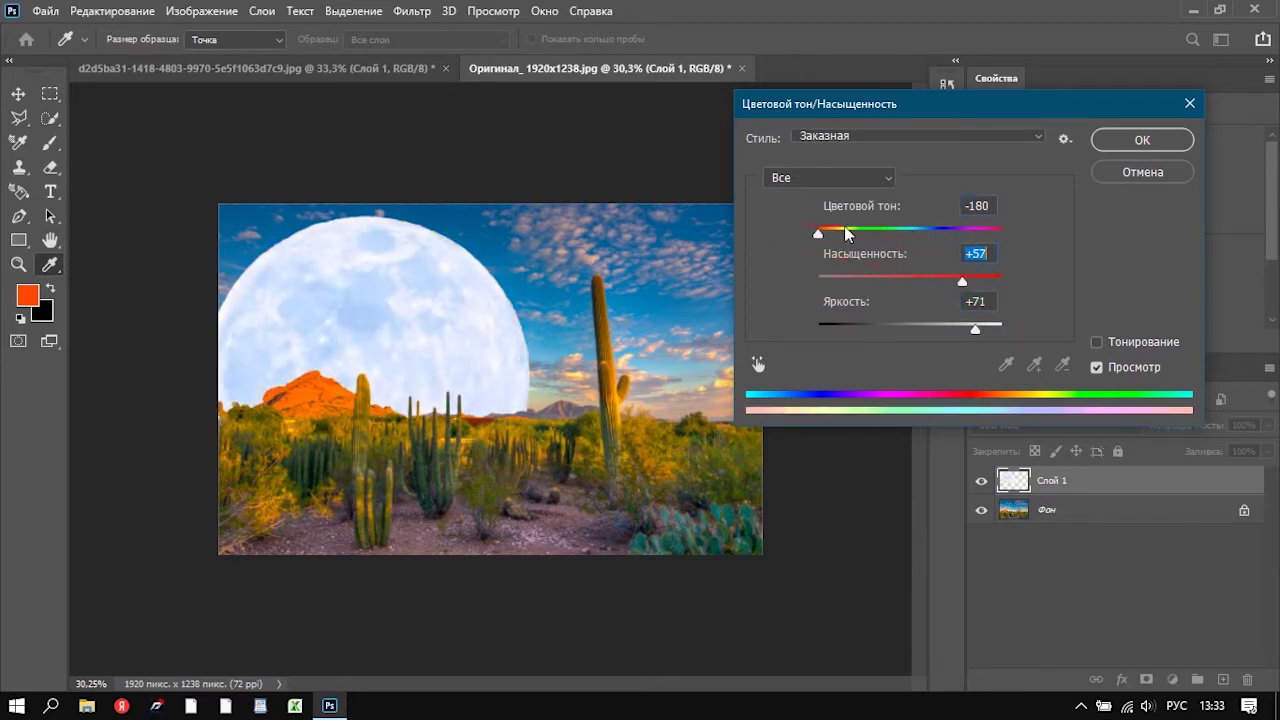
pyautogui.moveTo(975, 330); pyautogui.dragTo(906, 331)
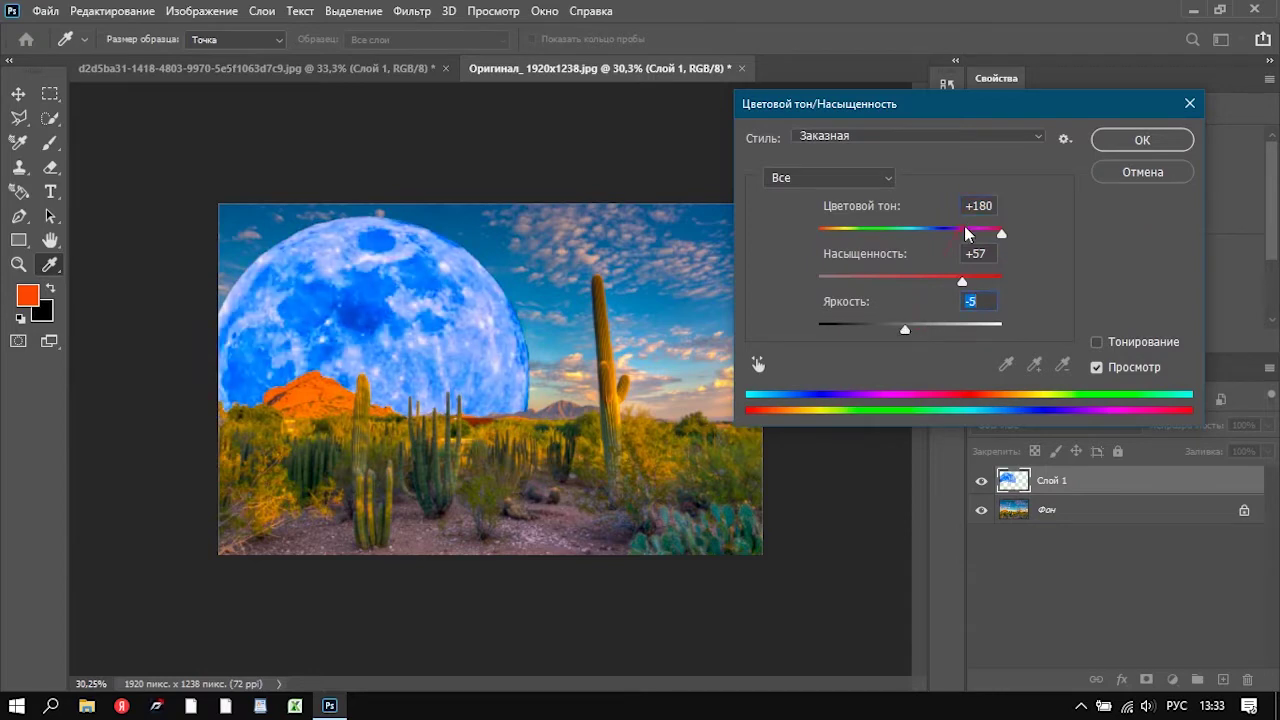
pyautogui.moveTo(962, 281); pyautogui.dragTo(857, 283)
pyautogui.moveTo(833, 233); pyautogui.dragTo(923, 234)
pyautogui.moveTo(887, 281); pyautogui.dragTo(1001, 281)
pyautogui.moveTo(905, 330)
pyautogui.mouseDown()
pyautogui.moveTo(837, 326)
pyautogui.moveTo(914, 326)
pyautogui.moveTo(896, 330)
pyautogui.mouseUp()
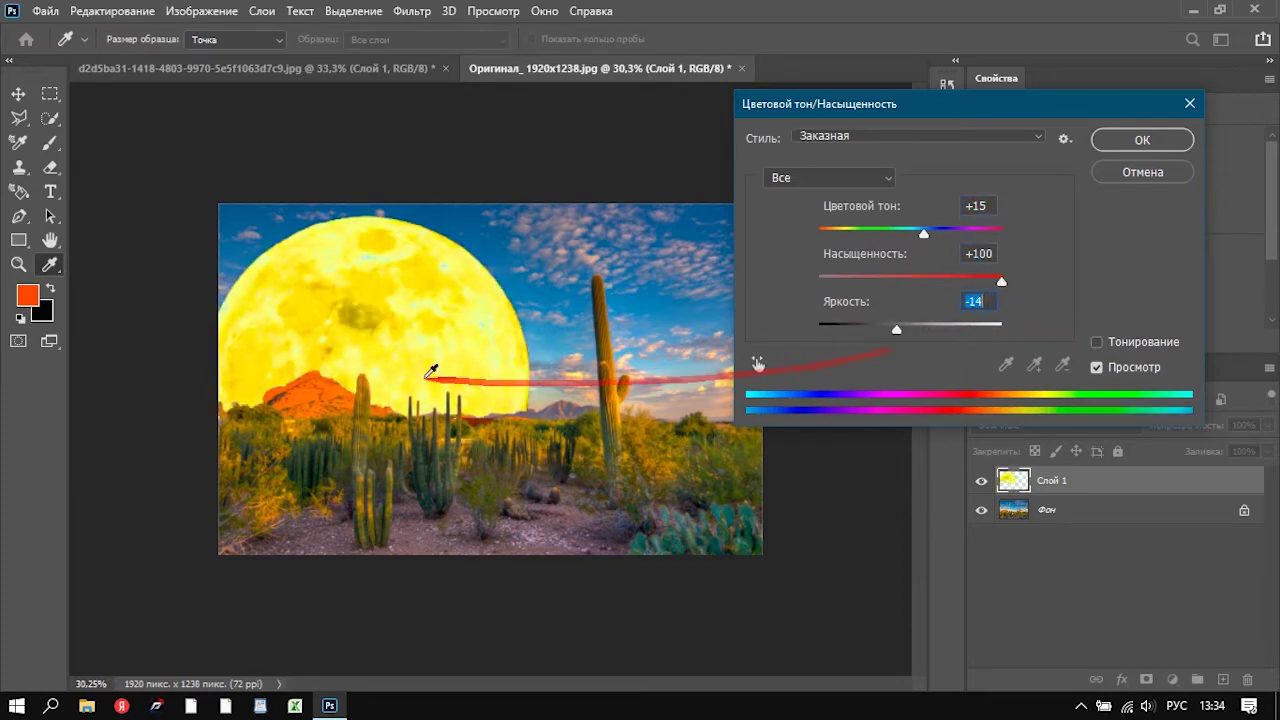
pyautogui.moveTo(577, 314); pyautogui.dragTo(338, 387)
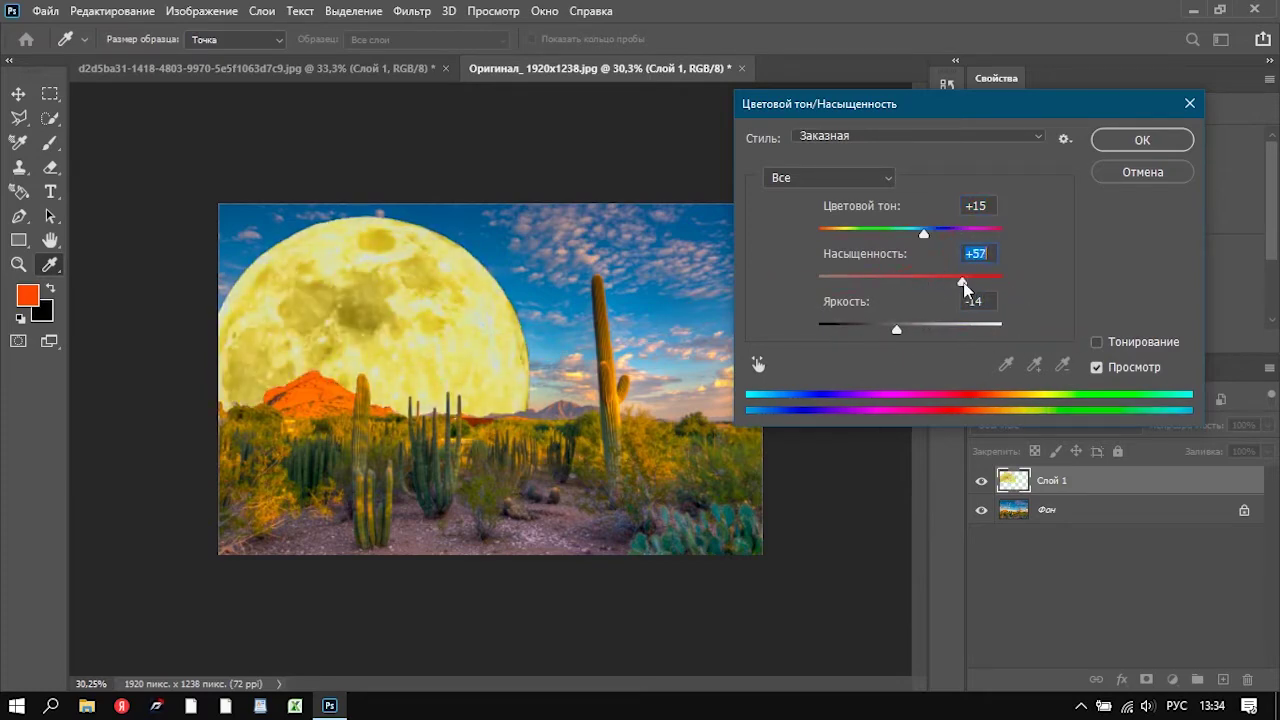
pyautogui.moveTo(929, 234); pyautogui.dragTo(894, 234)
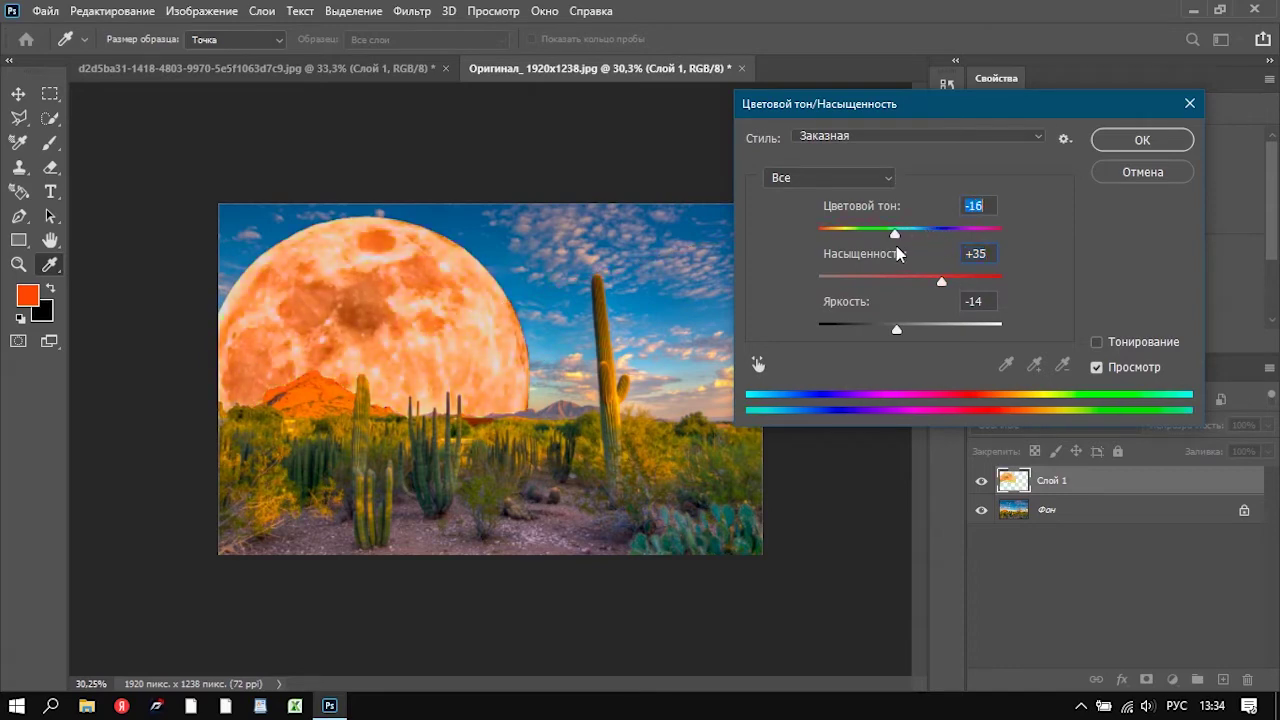
pyautogui.click(1180, 140)
# Try Hue/Saturation adjustments on the background landscape, then discard the trial layers.
pyautogui.press('e')
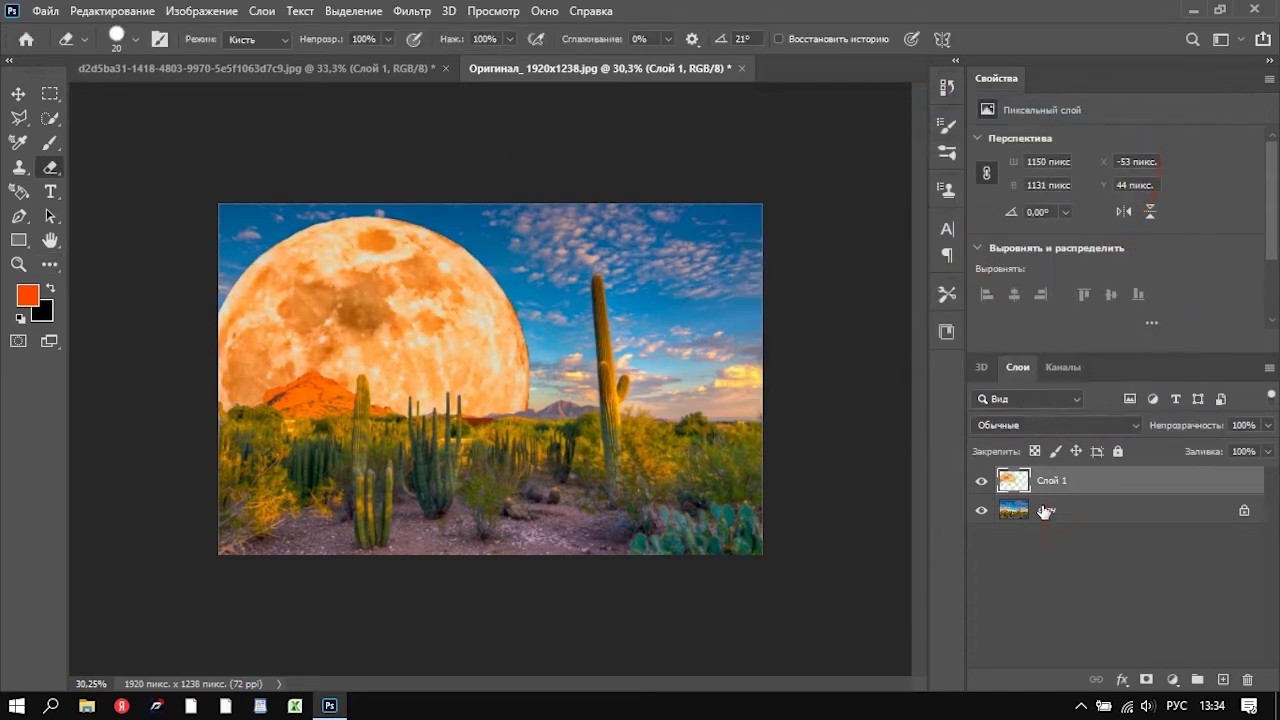
pyautogui.click(1045, 510)
pyautogui.click(205, 10)
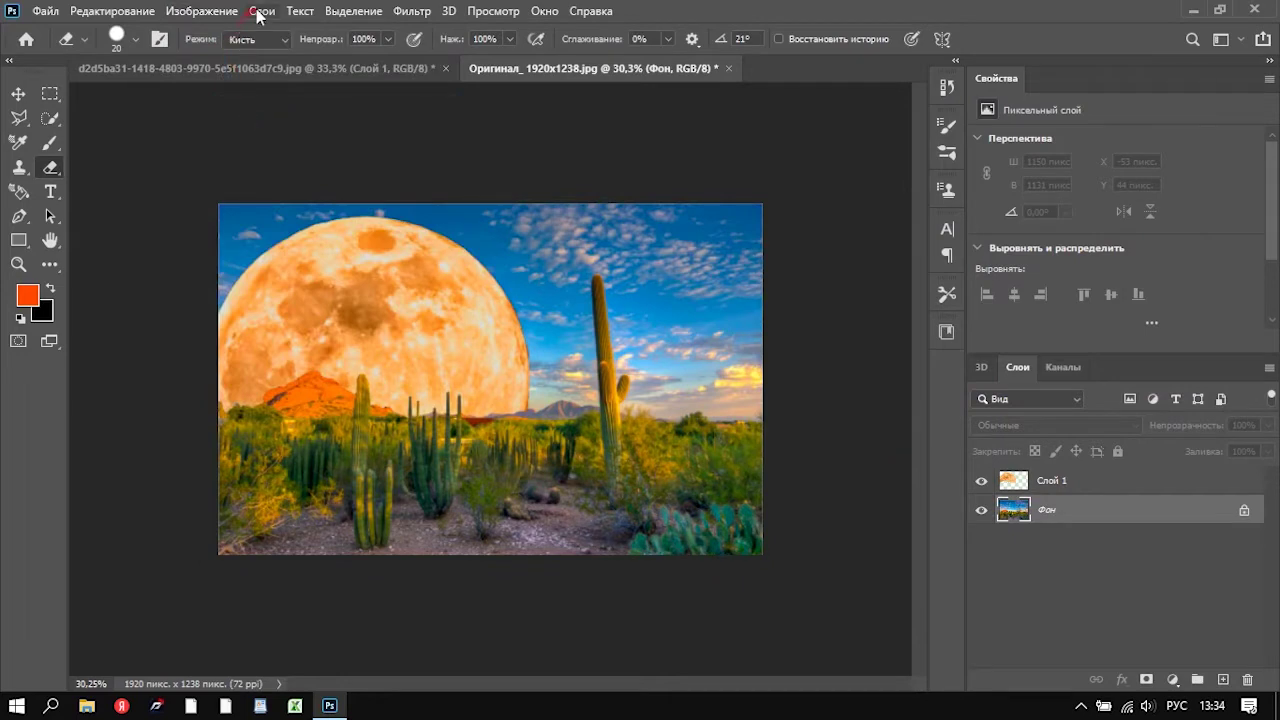
pyautogui.click(201, 10)
pyautogui.click(520, 186)
pyautogui.moveTo(909, 229)
pyautogui.mouseDown()
pyautogui.moveTo(940, 230)
pyautogui.moveTo(907, 228)
pyautogui.mouseUp()
pyautogui.moveTo(909, 280); pyautogui.dragTo(969, 282)
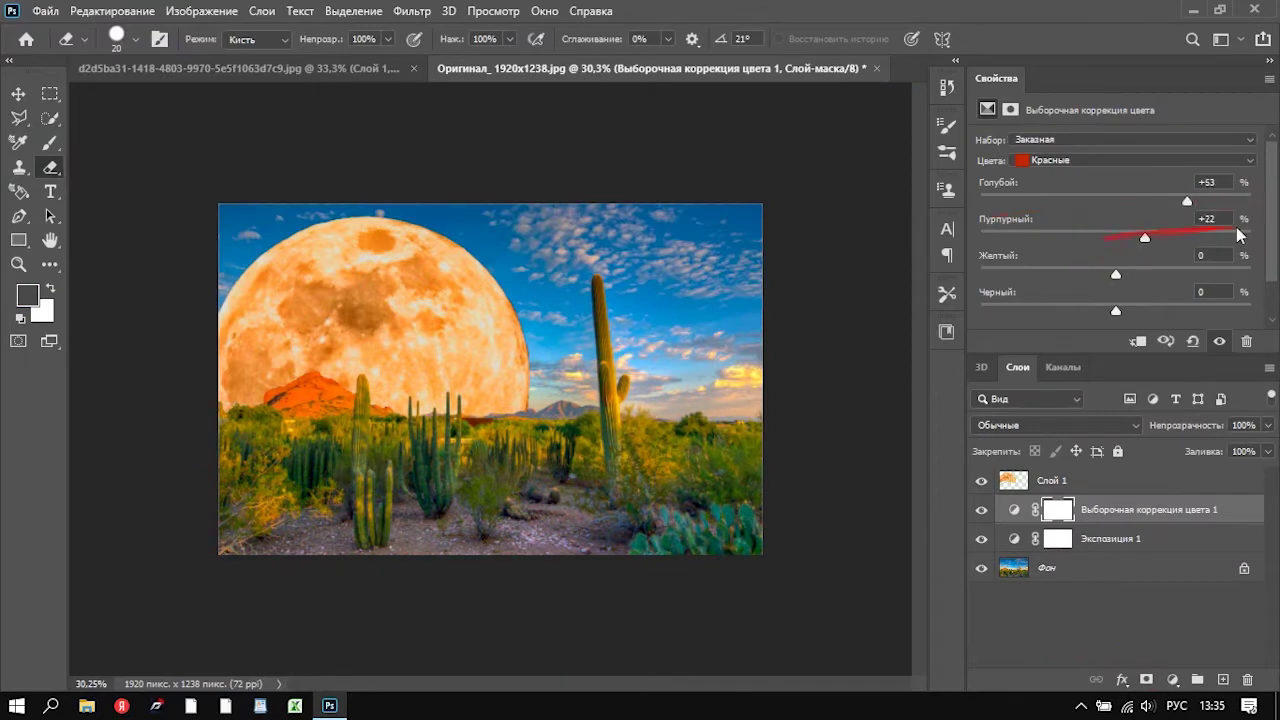
pyautogui.click(1207, 234)
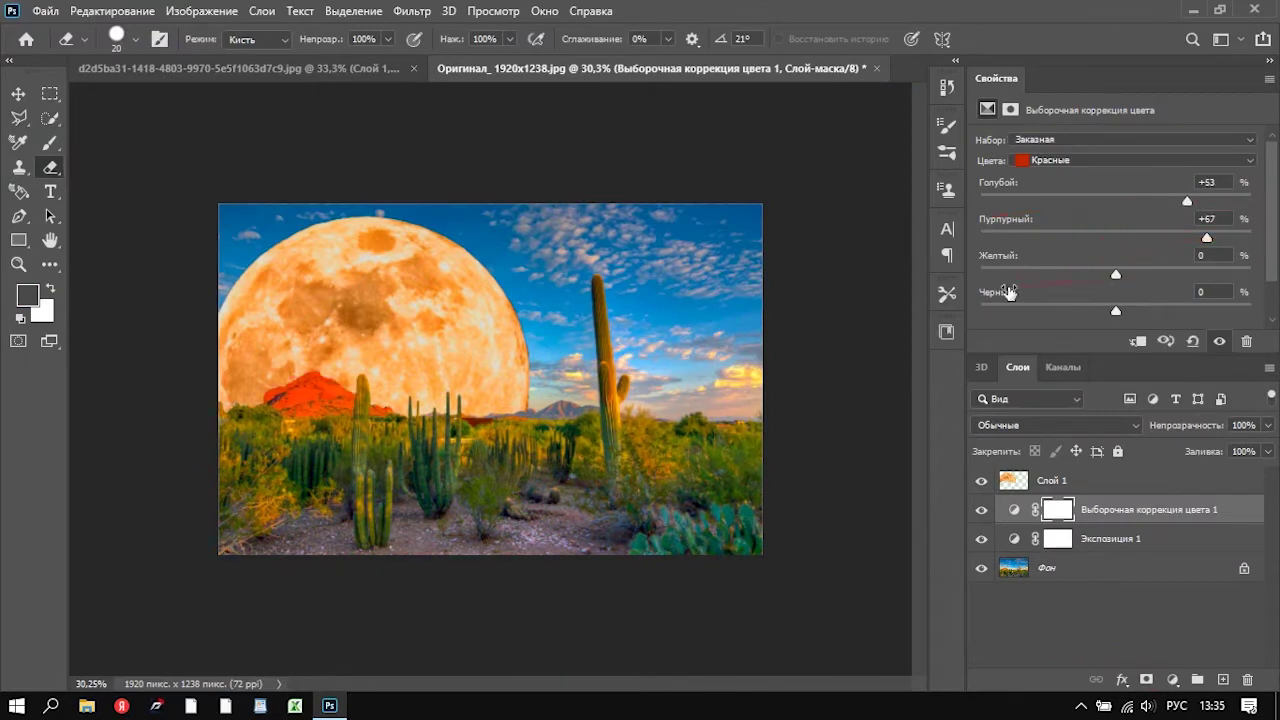
pyautogui.click(1173, 679)
# Add a Channel Mixer adjustment layer lowering green and raising blue for a bluer sky.
pyautogui.click(1128, 553)
pyautogui.moveTo(1116, 262)
pyautogui.mouseDown()
pyautogui.moveTo(1107, 268)
pyautogui.moveTo(1163, 264)
pyautogui.moveTo(1125, 266)
pyautogui.mouseUp()
pyautogui.moveTo(1183, 231); pyautogui.dragTo(1185, 231)
pyautogui.moveTo(1116, 302); pyautogui.dragTo(1127, 302)
# Create Слой 2 and set up a soft round black brush at 49% opacity.
pyautogui.click(1222, 679)
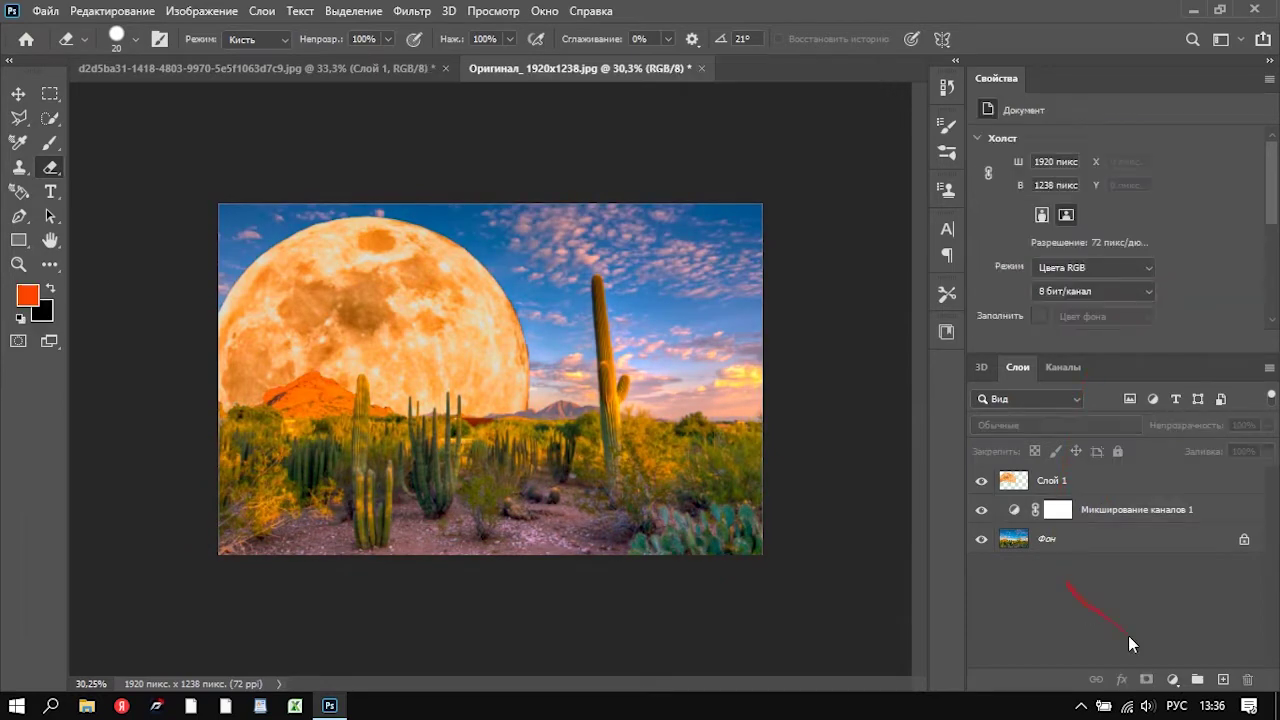
pyautogui.press('b')
pyautogui.click(42, 313)
pyautogui.press('Escape')
pyautogui.press('x')
pyautogui.click(135, 38)
pyautogui.click(443, 41)
pyautogui.moveTo(465, 62)
pyautogui.mouseDown()
pyautogui.moveTo(460, 72)
pyautogui.moveTo(487, 72)
pyautogui.mouseUp()
# Paint soft black shading along the image bottom, the cacti and the foreground.
pyautogui.moveTo(235, 520)
pyautogui.mouseDown()
pyautogui.moveTo(755, 530)
pyautogui.moveTo(625, 615)
pyautogui.moveTo(157, 609)
pyautogui.mouseUp()
pyautogui.scroll(5, 315, 585)
pyautogui.scroll(-5, 515, 480)
pyautogui.moveTo(529, 430); pyautogui.dragTo(1162, 455)
# Set Слой 2 to Мягкий свет and paint dark foreground strokes, undoing the oversized wash.
pyautogui.click(1135, 428)
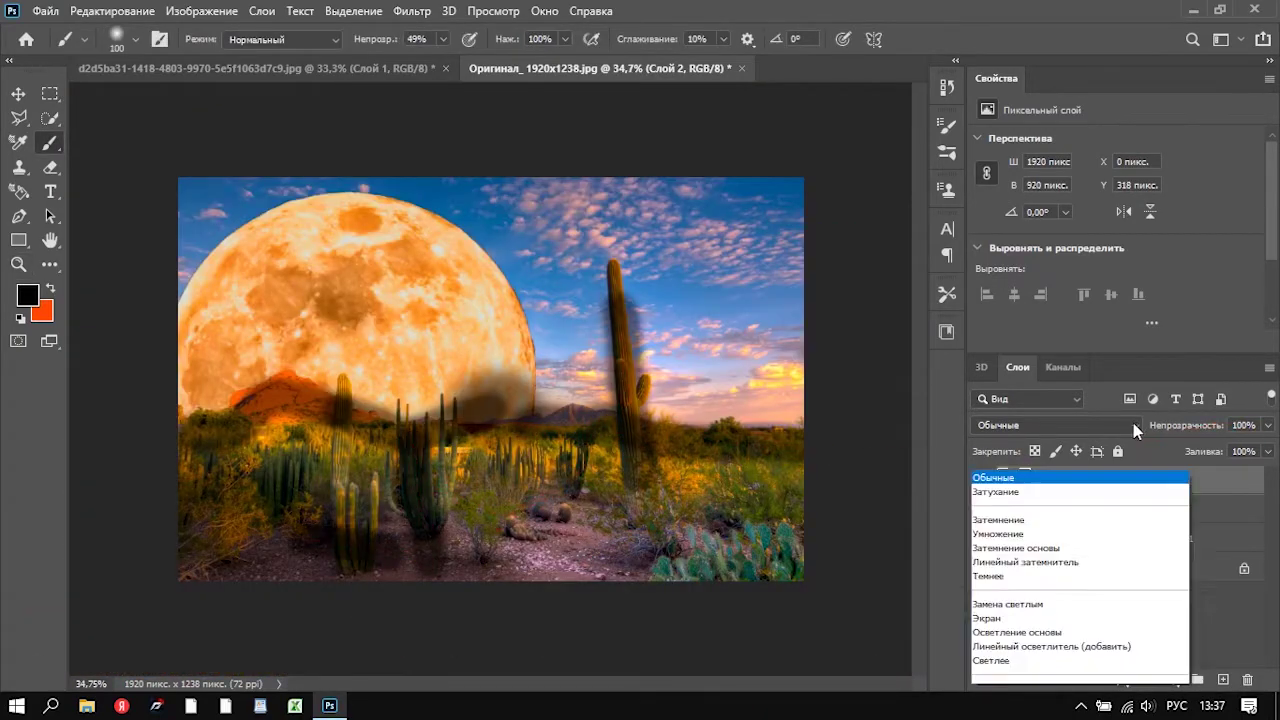
pyautogui.click(1005, 457)
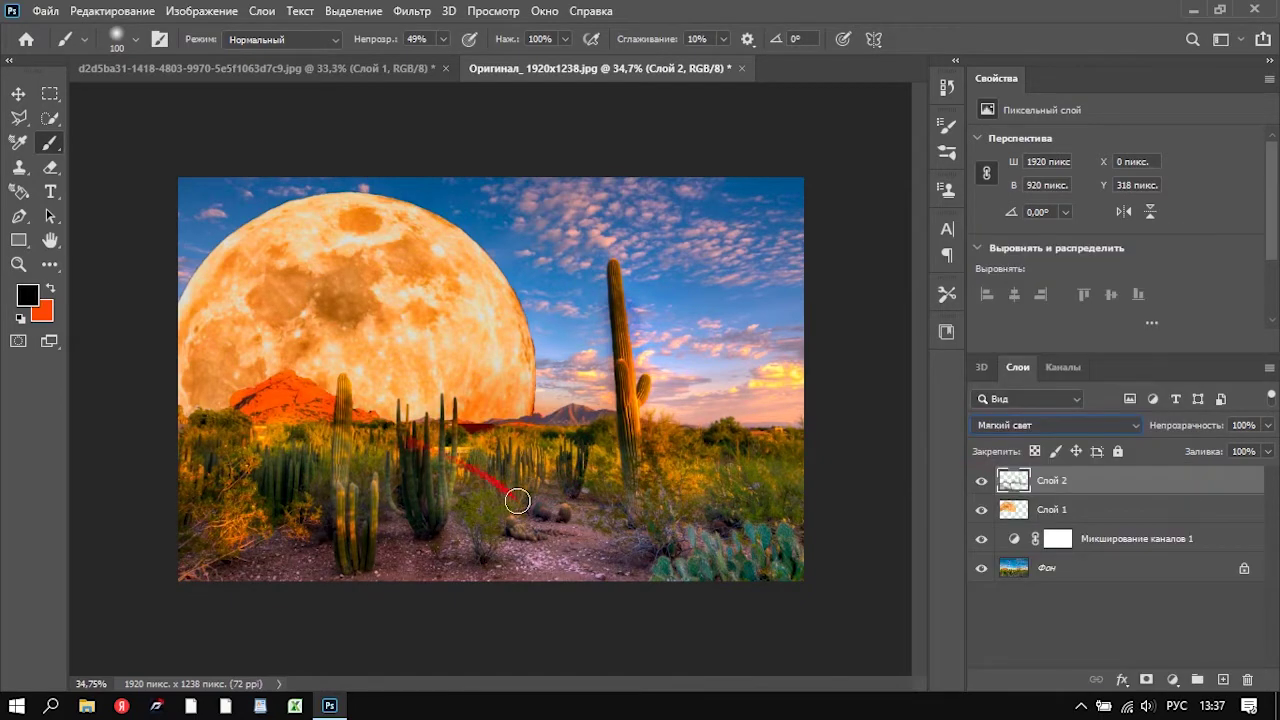
pyautogui.moveTo(680, 565); pyautogui.dragTo(796, 544)
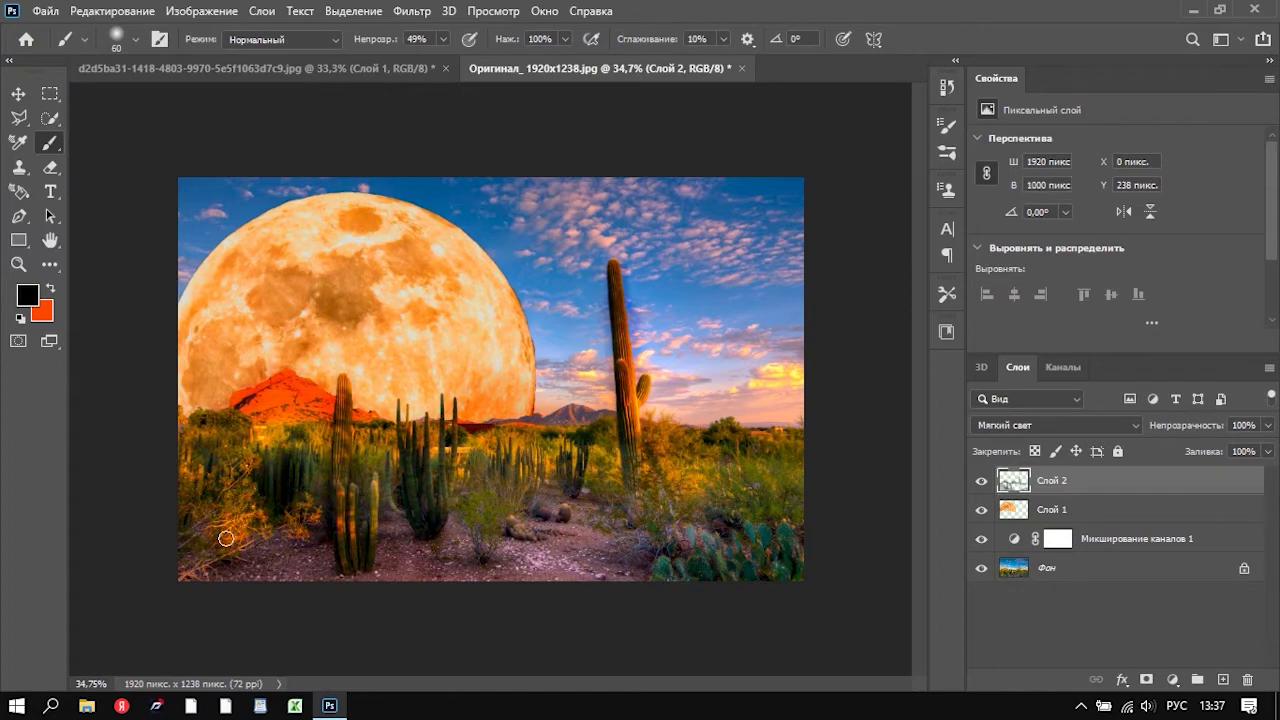
pyautogui.moveTo(594, 398); pyautogui.dragTo(842, 436)
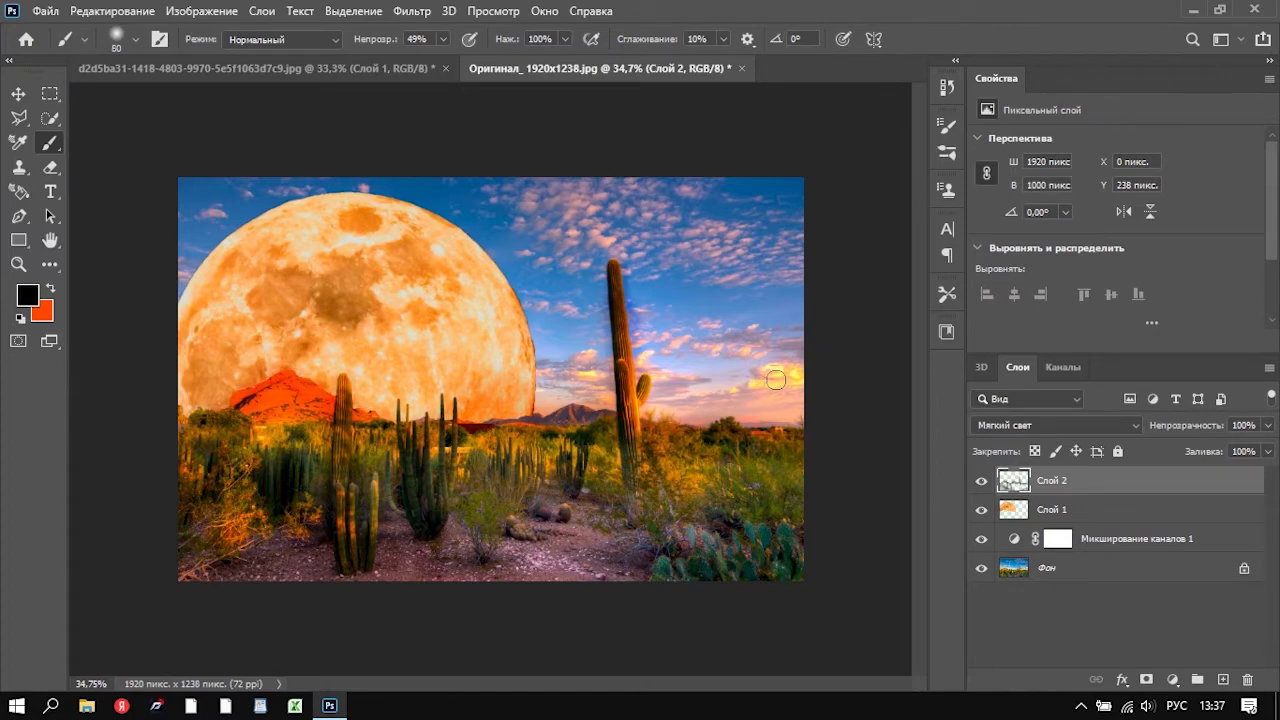
pyautogui.moveTo(714, 314); pyautogui.dragTo(400, 271)
pyautogui.click(1052, 509)
pyautogui.hotkey('ctrl', 'z')
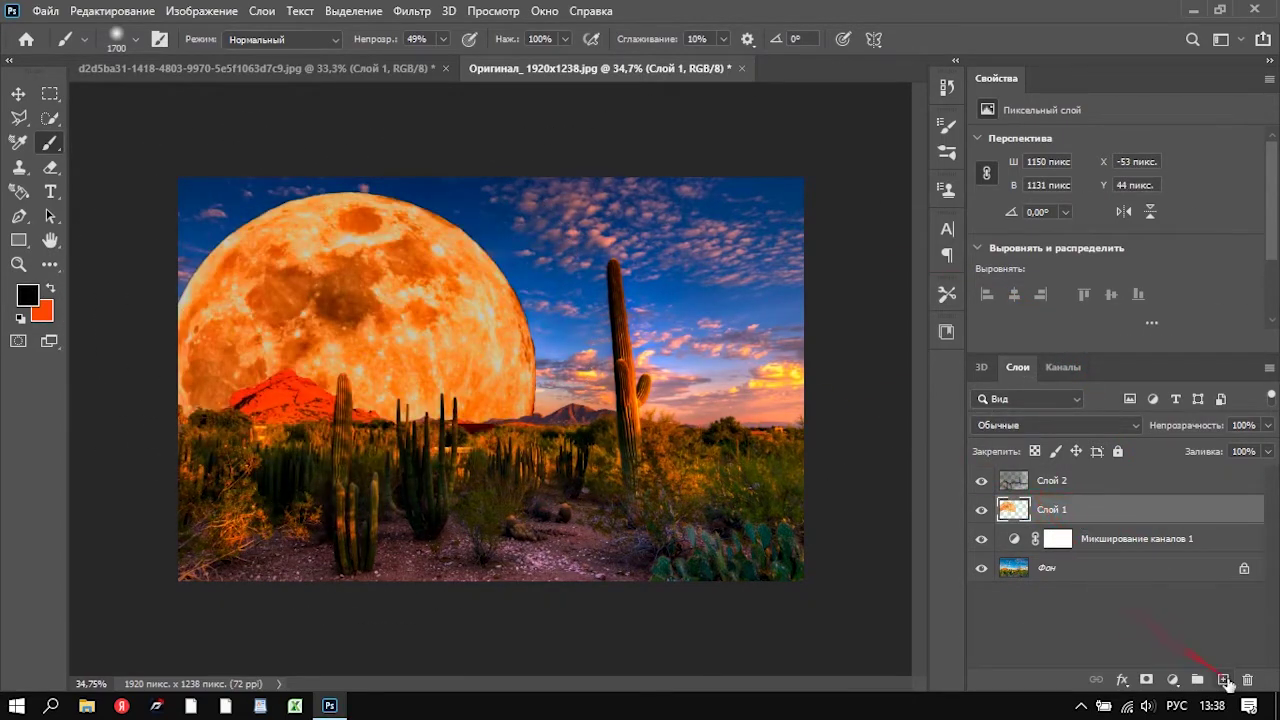
# Add an empty Слой 3 and bring up the moon layer's Layer Style settings.
pyautogui.keyDown('ctrl'); pyautogui.click(1222, 679); pyautogui.keyUp('ctrl')
pyautogui.click(400, 315)
pyautogui.doubleClick(1115, 512)
pyautogui.moveTo(861, 137); pyautogui.dragTo(1018, 130)
pyautogui.click(590, 232)
pyautogui.scroll(-3, 620, 483)
# Give the moon a dark orange-brown Outer Glow and move it below Микширование каналов 1.
pyautogui.click(619, 487)
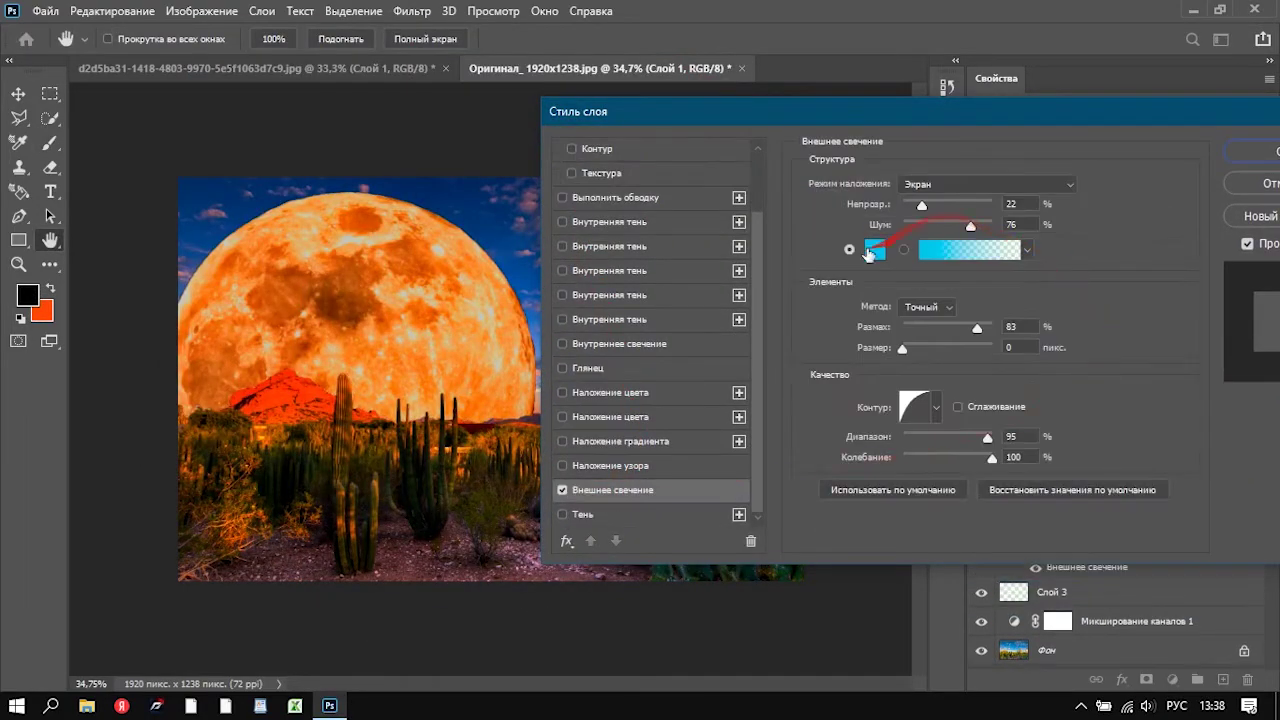
pyautogui.click(872, 252)
pyautogui.click(300, 272)
pyautogui.click(1068, 168)
pyautogui.moveTo(976, 111)
pyautogui.mouseDown()
pyautogui.moveTo(435, 291)
pyautogui.moveTo(823, 614)
pyautogui.moveTo(1092, 228)
pyautogui.mouseUp()
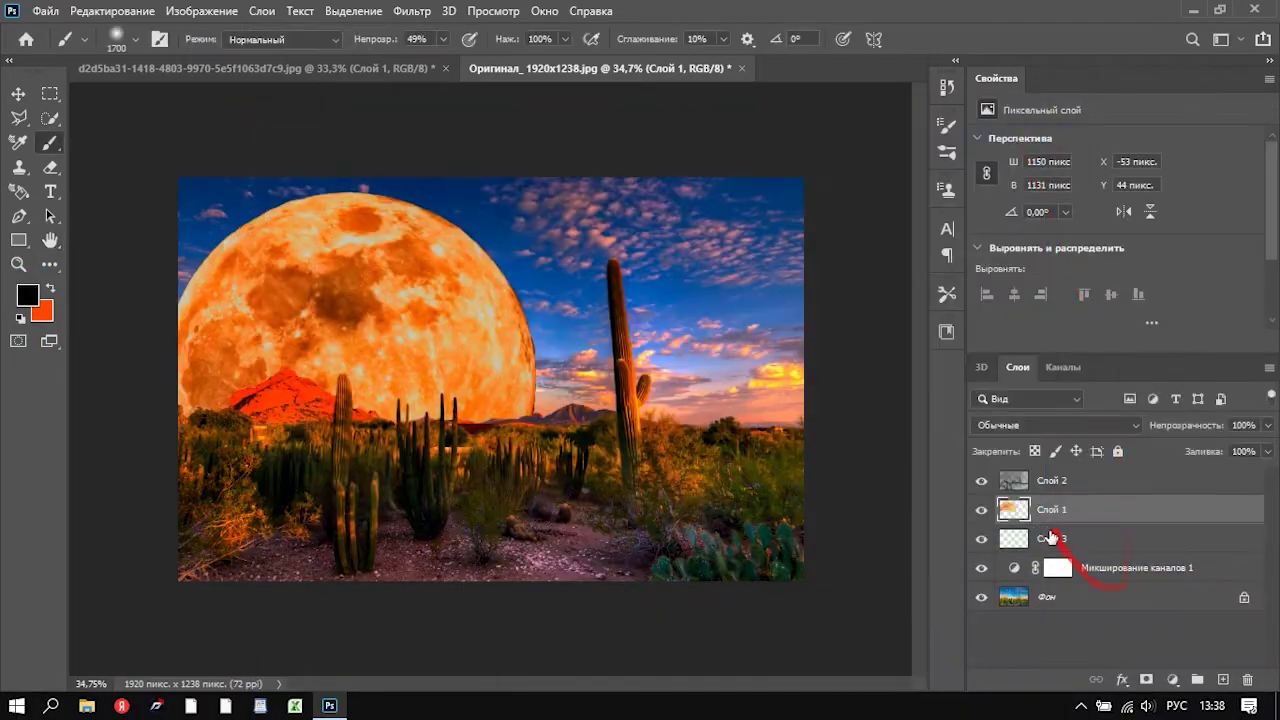
pyautogui.moveTo(1057, 549); pyautogui.dragTo(1064, 576)
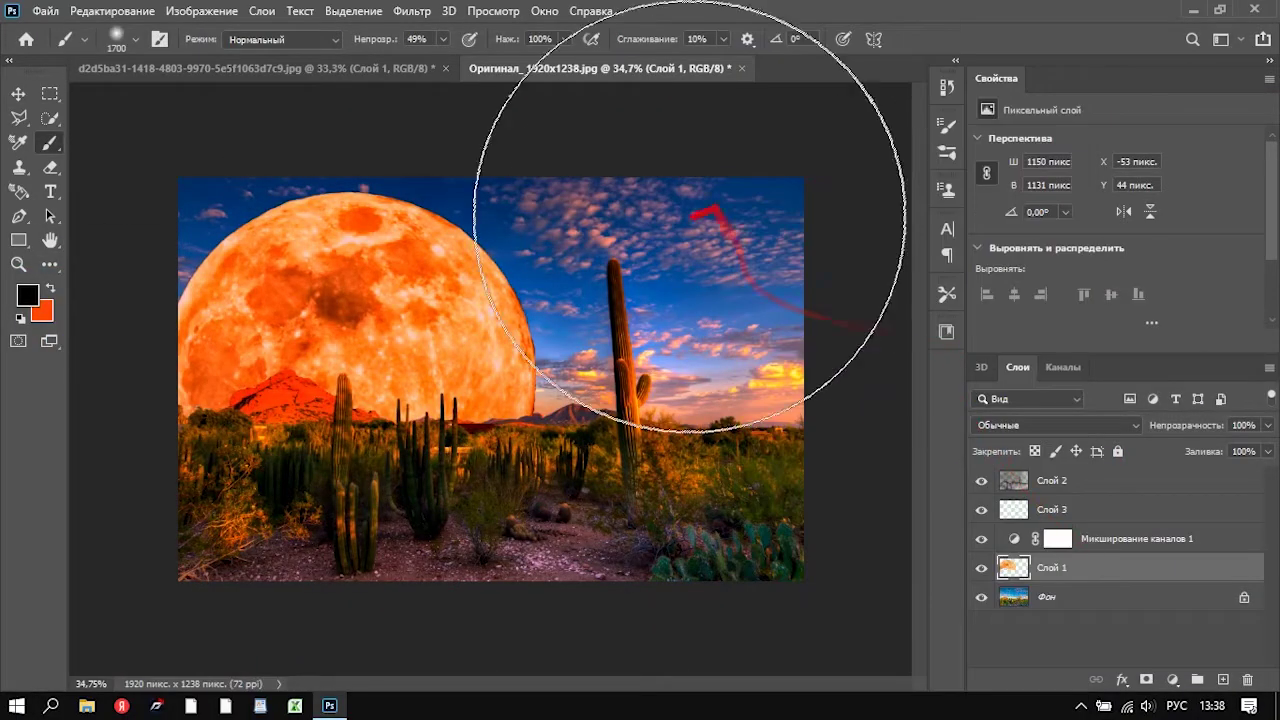
# Experiment with the moon's Outer Glow colour, size, 100% opacity and contour, leaving no glow.
pyautogui.doubleClick(1088, 571)
pyautogui.click(672, 481)
pyautogui.click(985, 240)
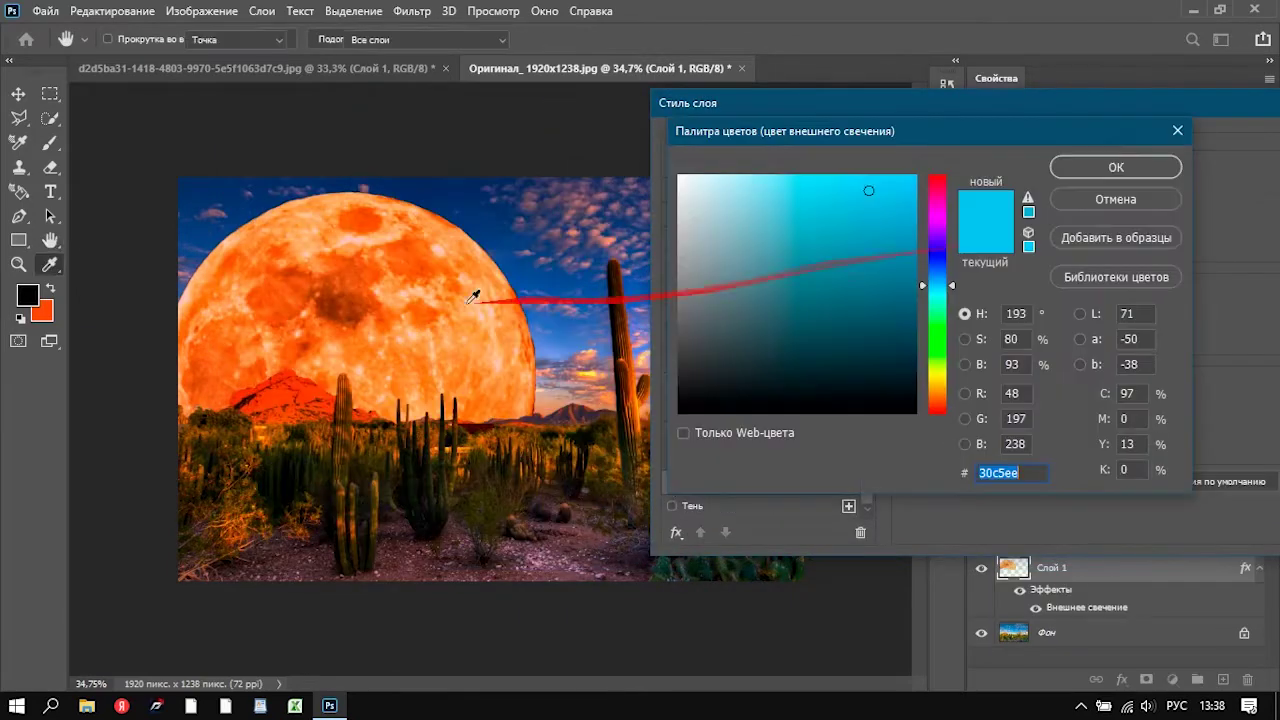
pyautogui.click(1071, 163)
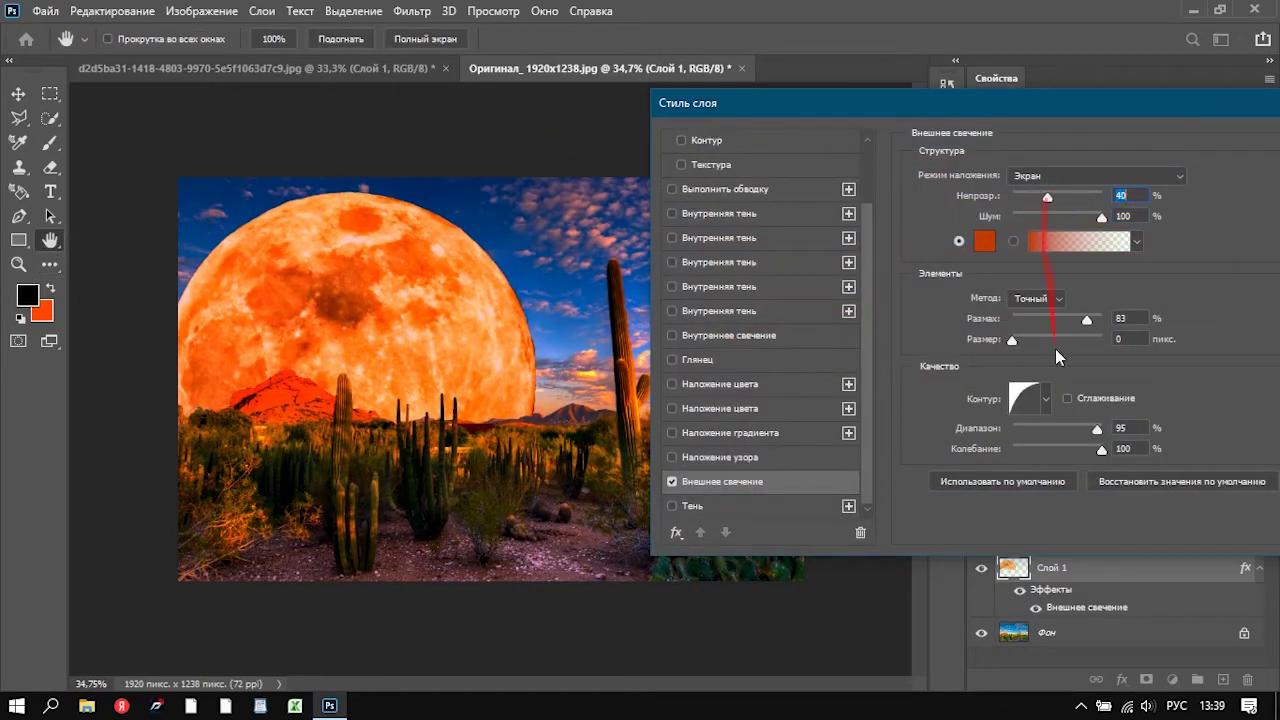
pyautogui.moveTo(1012, 339)
pyautogui.mouseDown()
pyautogui.moveTo(1045, 339)
pyautogui.moveTo(1022, 320)
pyautogui.moveTo(1075, 337)
pyautogui.moveTo(1058, 339)
pyautogui.mouseUp()
pyautogui.moveTo(1024, 197); pyautogui.dragTo(1105, 198)
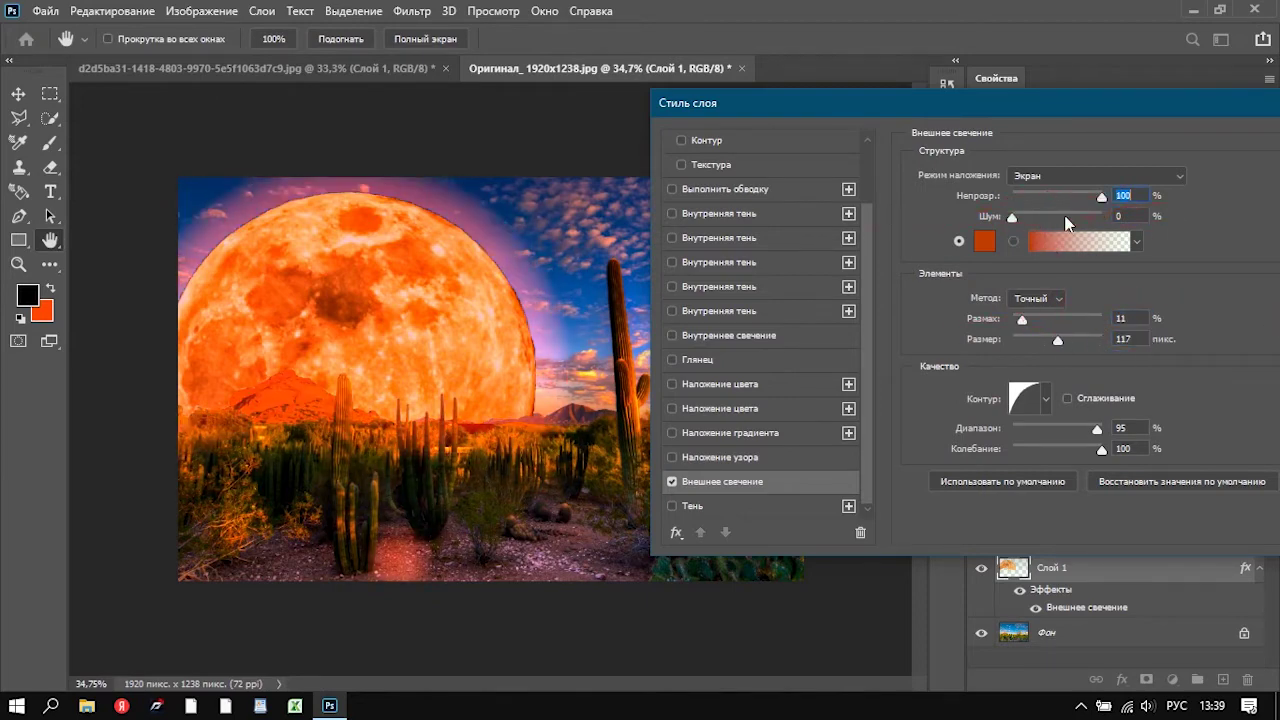
pyautogui.click(1046, 398)
pyautogui.press('Escape')
pyautogui.click(990, 250)
pyautogui.press('Return')
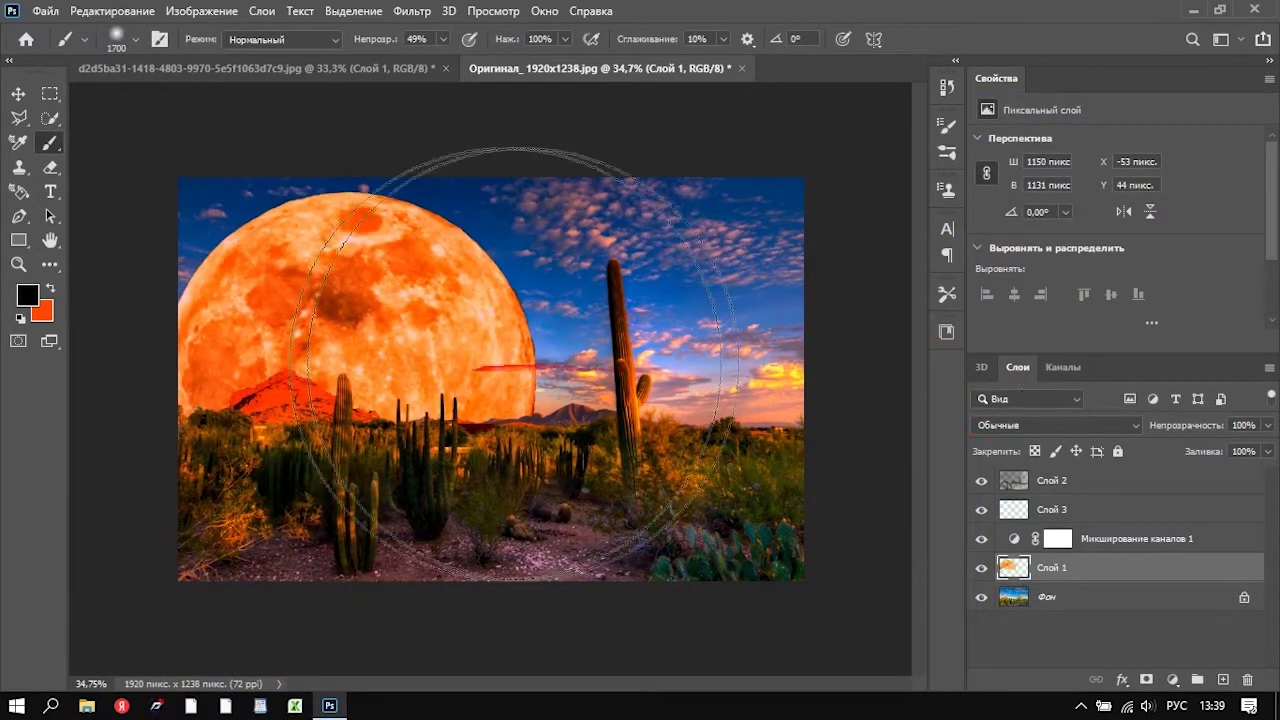
# Move the moon layer back up above Слой 3 and zoom in on its right edge.
pyautogui.hotkey('ctrl', ']')
pyautogui.moveTo(540, 320)
pyautogui.mouseDown()
pyautogui.moveTo(604, 440)
pyautogui.moveTo(556, 502)
pyautogui.mouseUp()
pyautogui.press('e')
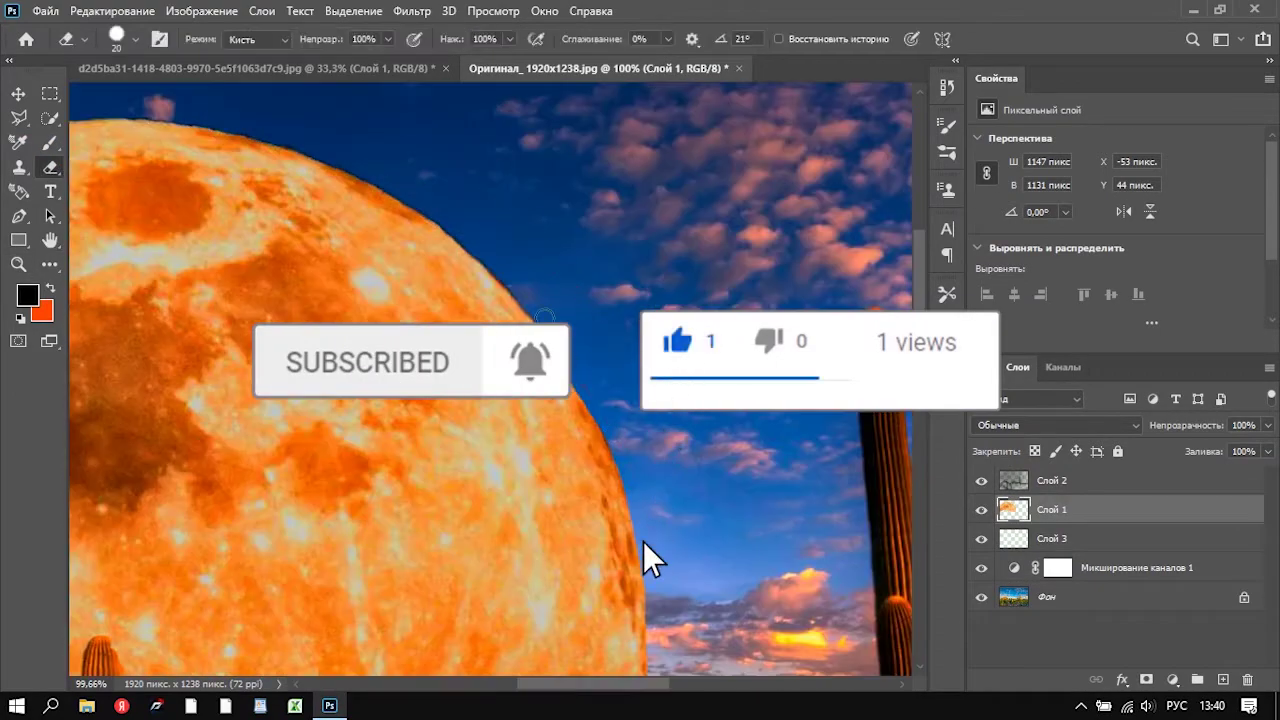
# Trim a strip along the moon's upper-right rim with a larger eraser, undoing the flat top cut.
pyautogui.press(']')
pyautogui.press(']')
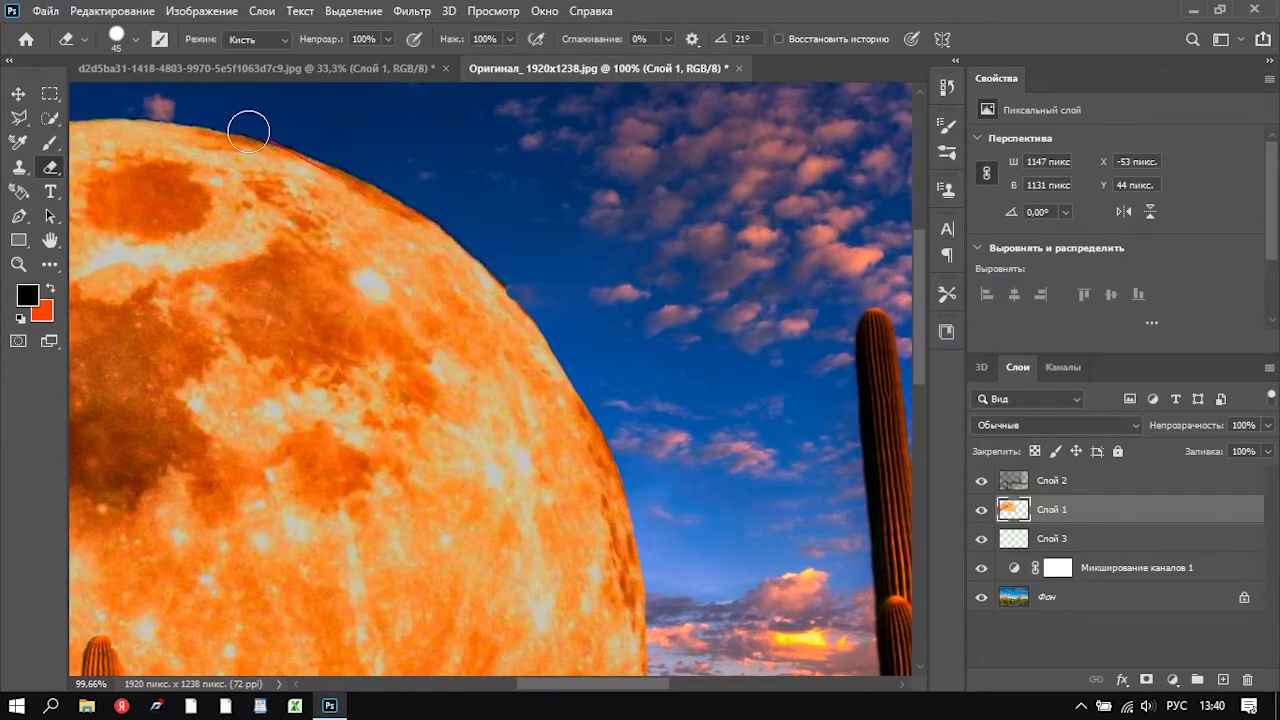
pyautogui.moveTo(274, 136); pyautogui.dragTo(600, 430)
pyautogui.press('h')
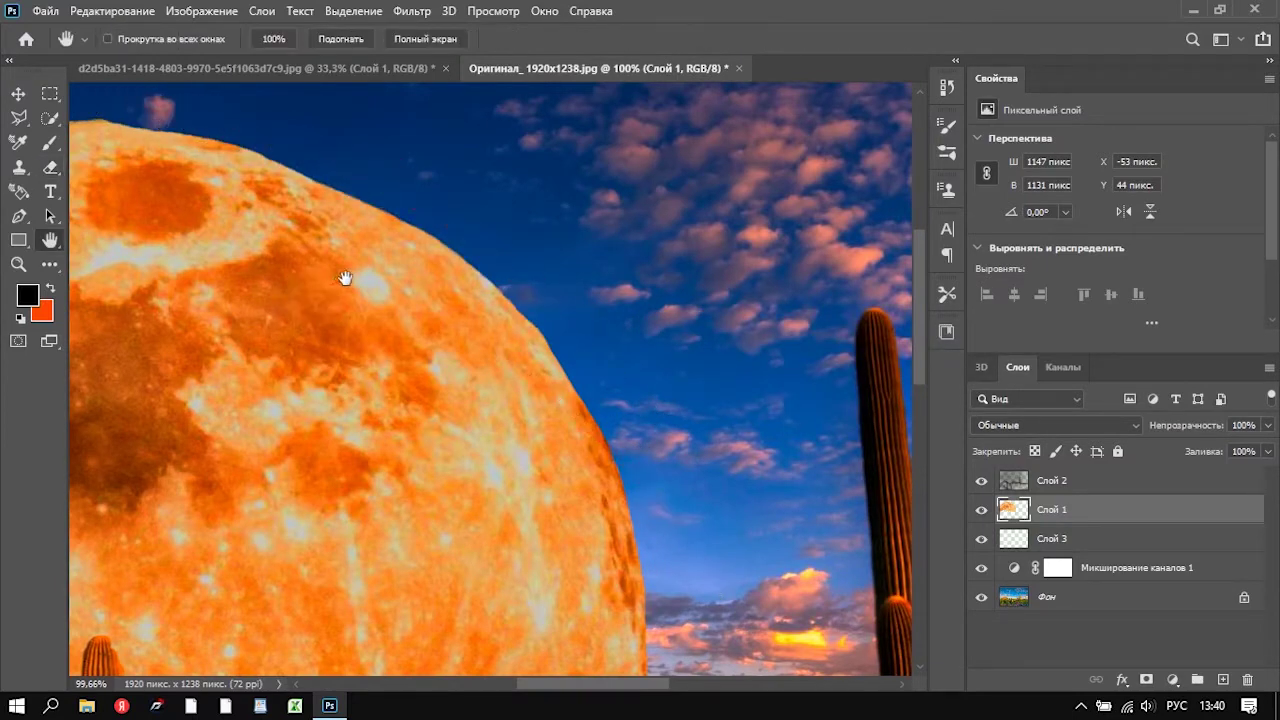
pyautogui.moveTo(342, 279); pyautogui.dragTo(737, 357)
pyautogui.press('e')
pyautogui.moveTo(757, 257)
pyautogui.mouseDown()
pyautogui.moveTo(329, 229)
pyautogui.moveTo(564, 254)
pyautogui.mouseUp()
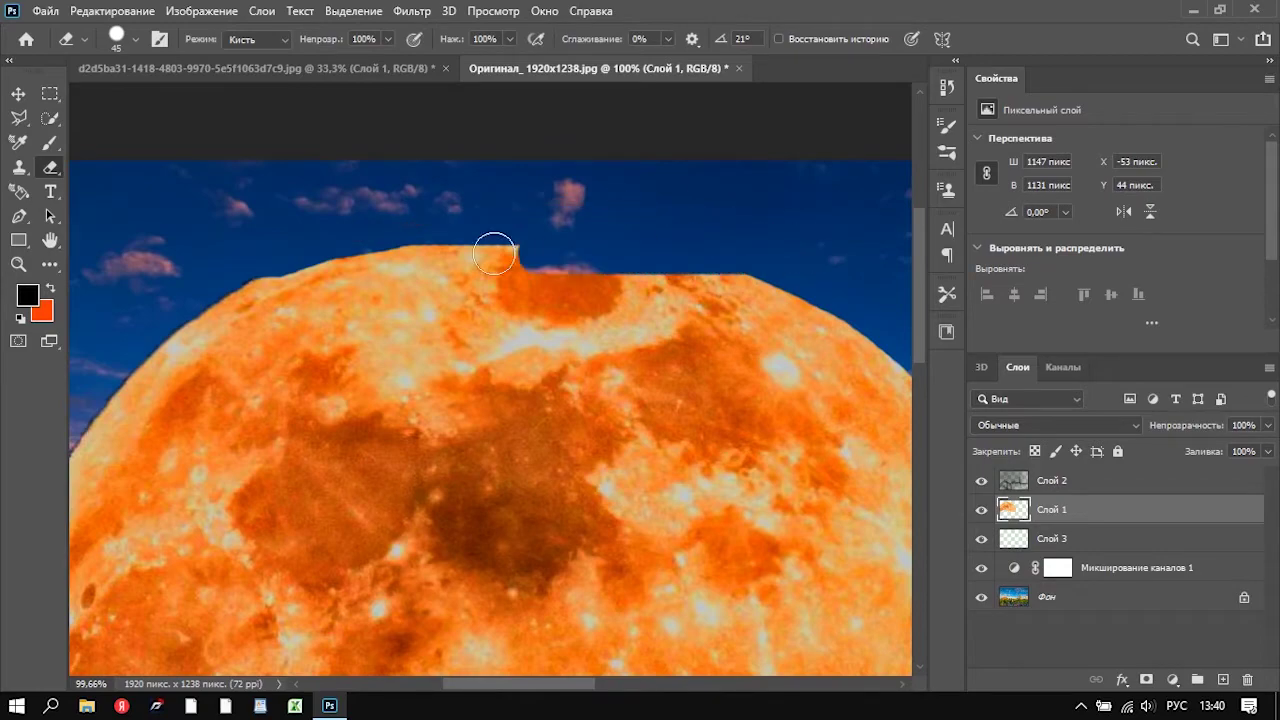
pyautogui.hotkey('ctrl', 'z')
pyautogui.scroll(-5, 510, 300)
pyautogui.scroll(2, 533, 231)
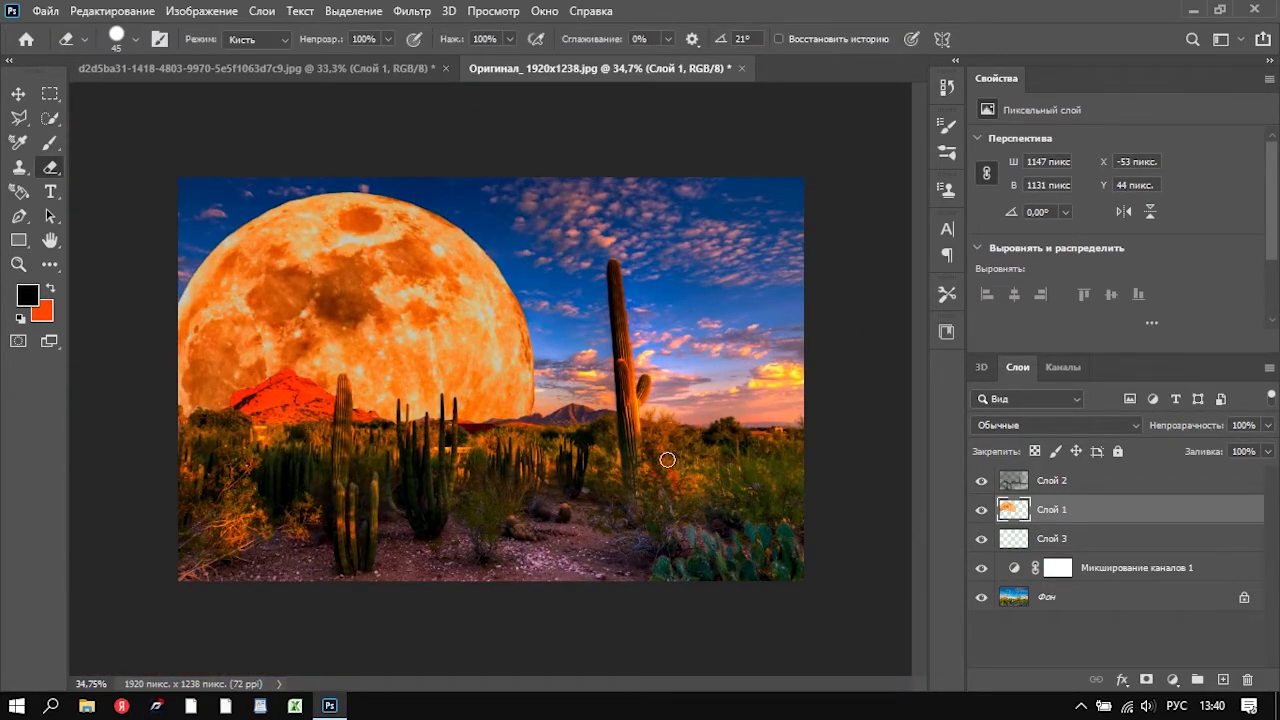
pyautogui.click(1100, 597)
# Add a new top layer, Слой 4, and paint a soft orange glow right of the moon.
pyautogui.click(201, 11)
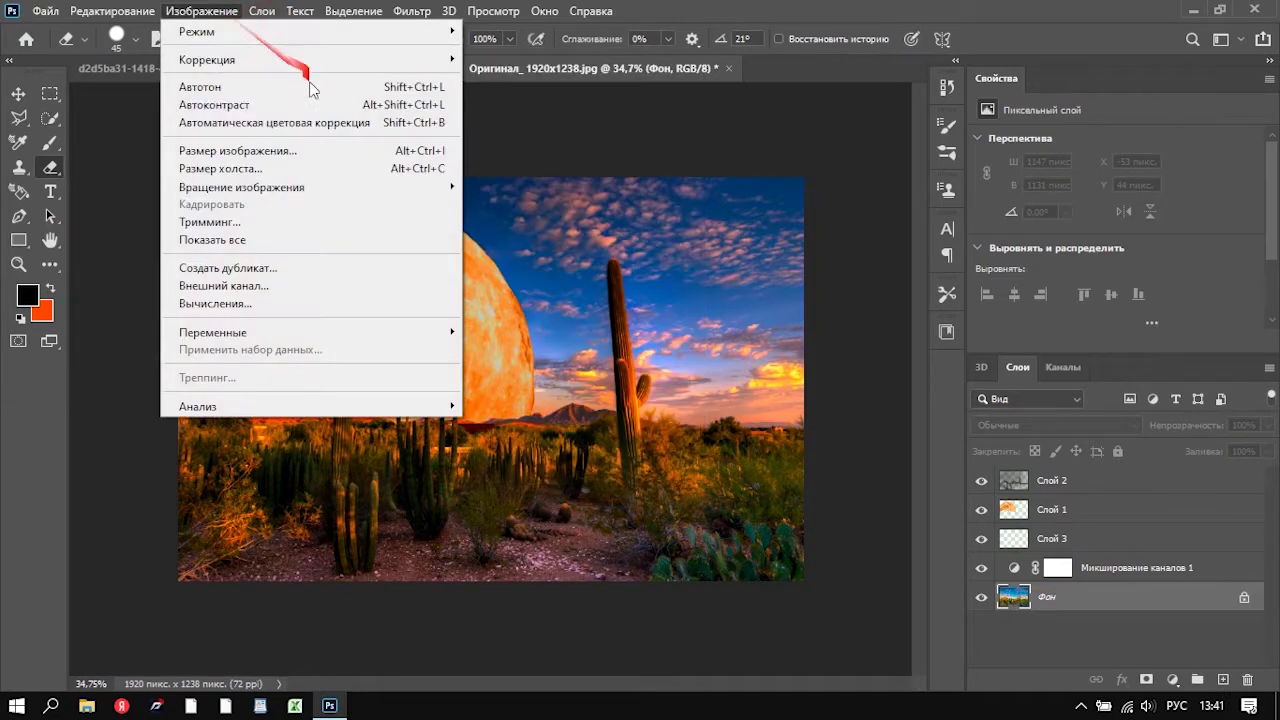
pyautogui.click(1040, 512)
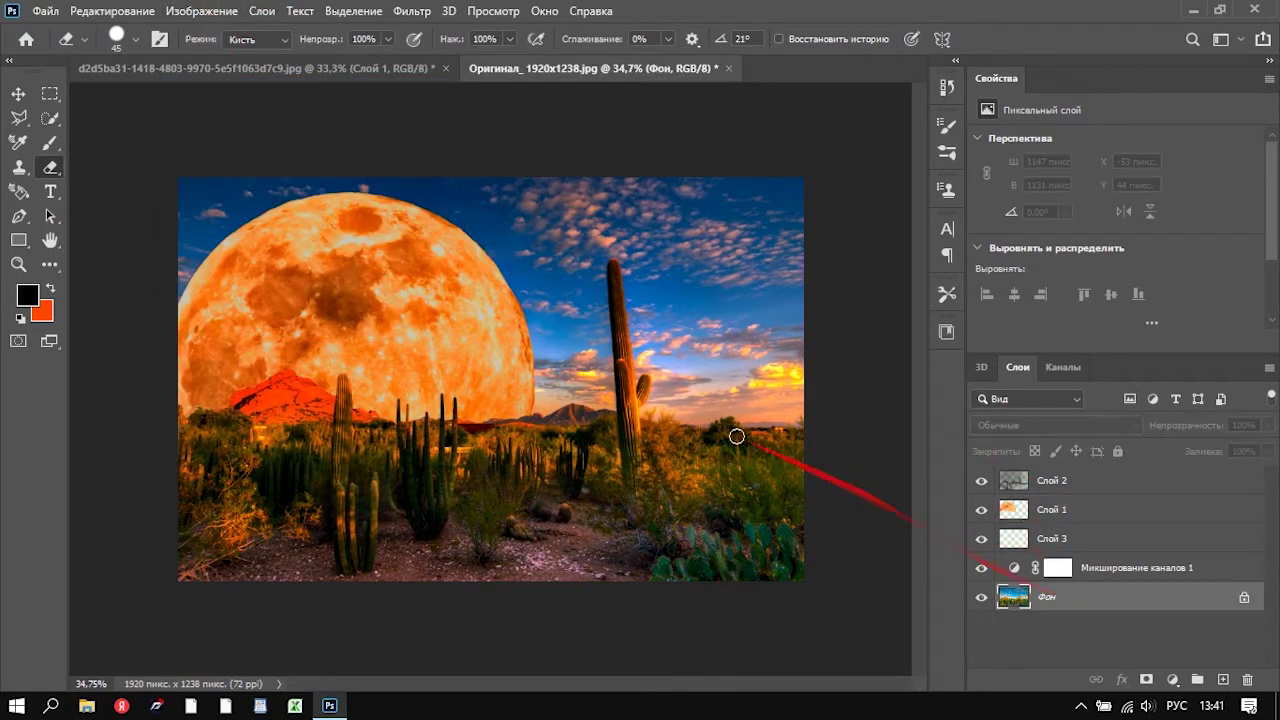
pyautogui.click(1223, 679)
pyautogui.click(51, 289)
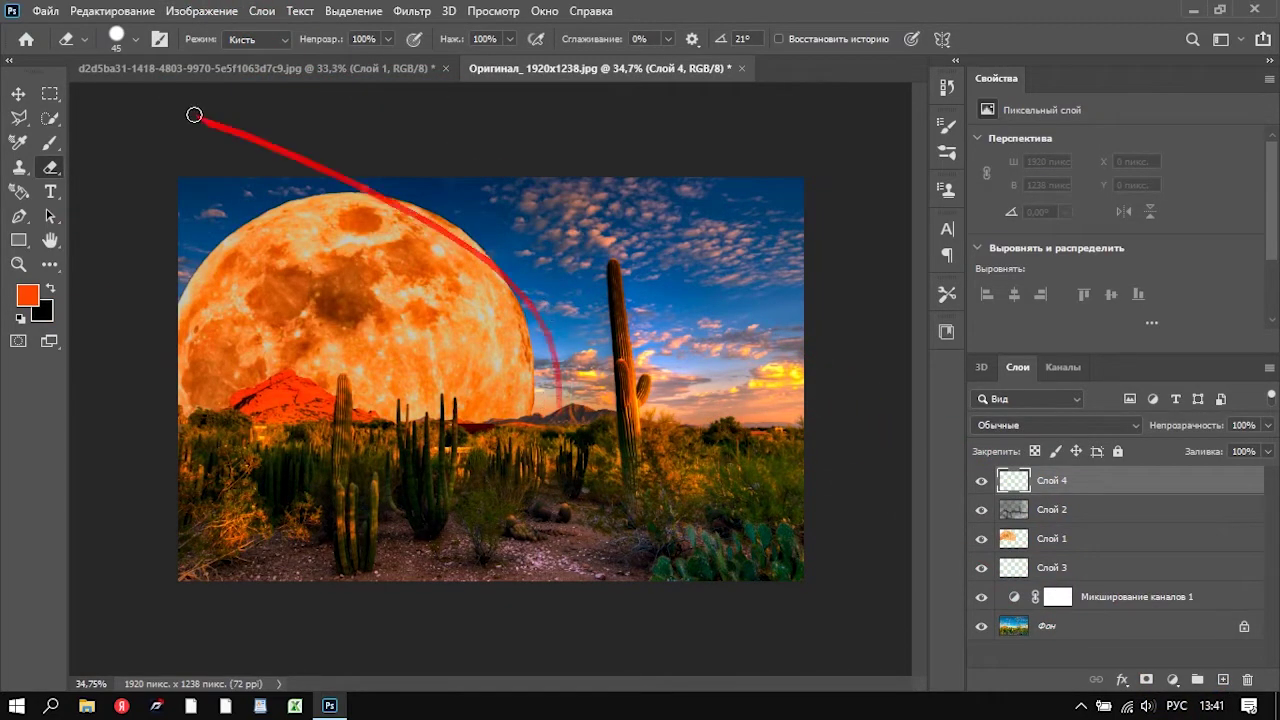
pyautogui.press('b')
pyautogui.moveTo(560, 430)
pyautogui.mouseDown()
pyautogui.moveTo(575, 280)
pyautogui.moveTo(743, 286)
pyautogui.moveTo(640, 210)
pyautogui.mouseUp()
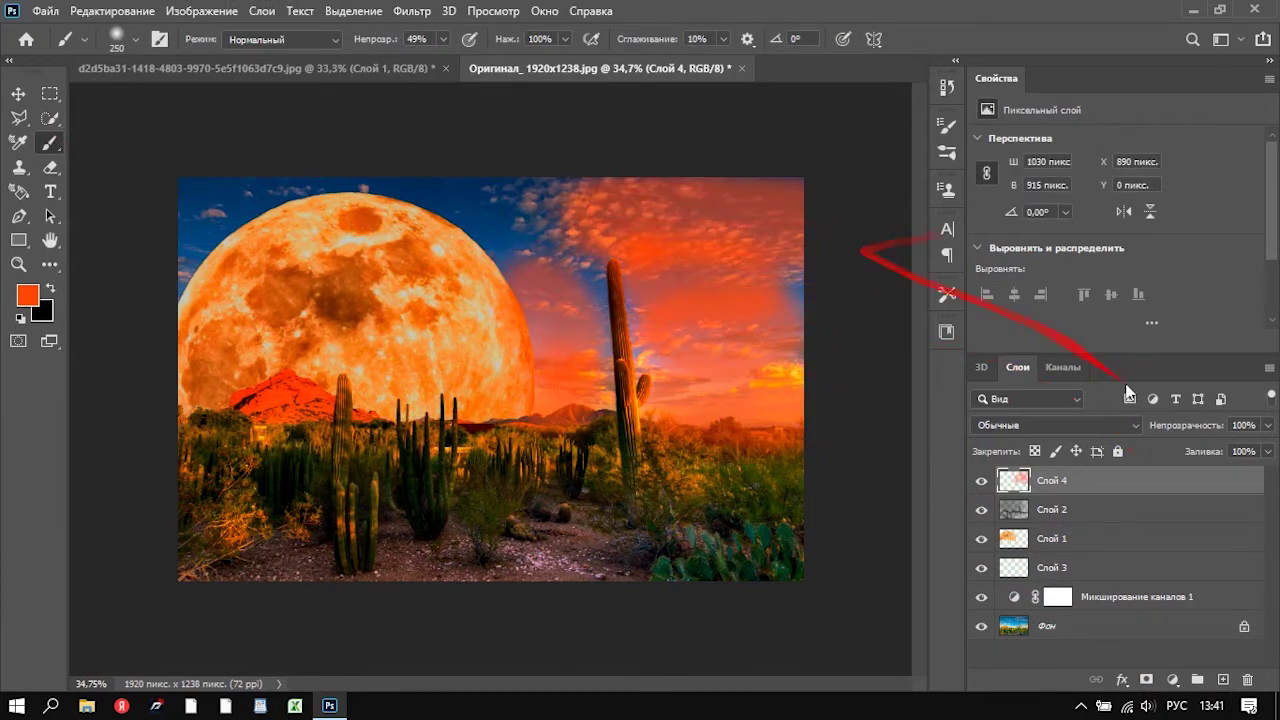
# Set Слой 4 to Перекрытие and add warm glow across the sky and bushes right of the cactus.
pyautogui.click(1090, 425)
pyautogui.click(1065, 452)
pyautogui.click(1090, 425)
pyautogui.click(1060, 448)
pyautogui.press('e')
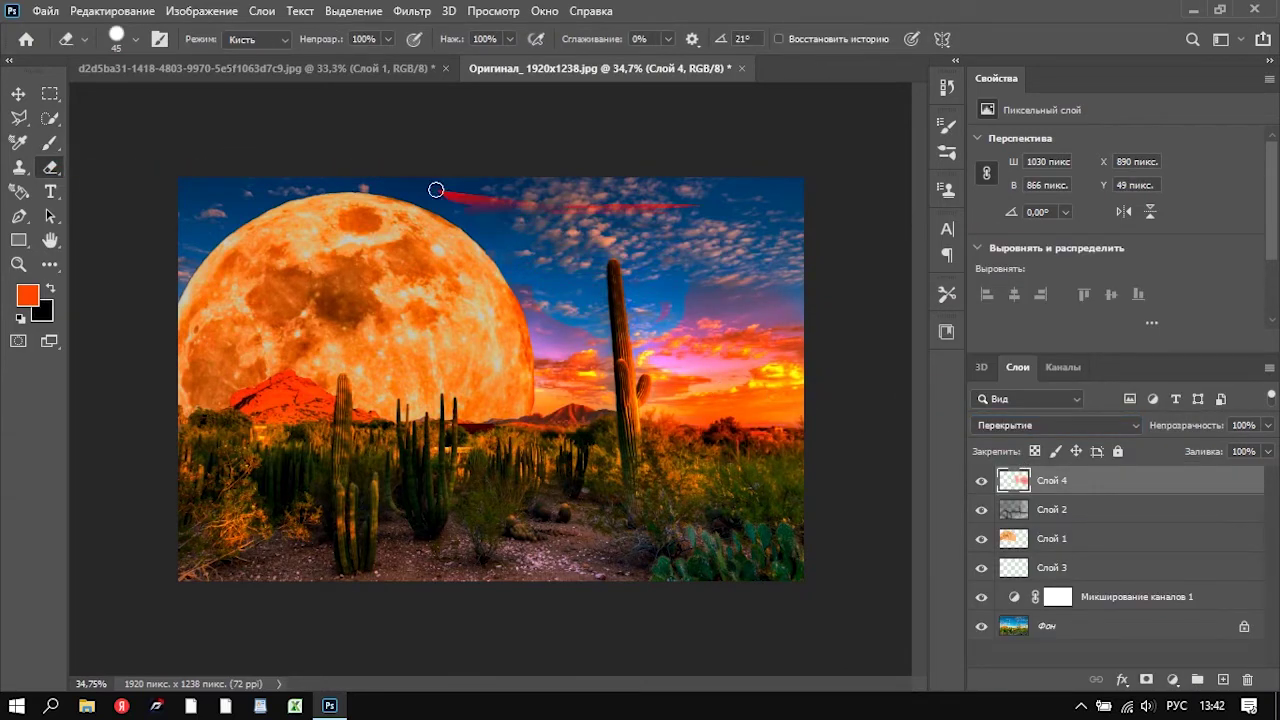
pyautogui.press(']')
pyautogui.press(']')
pyautogui.press(']')
pyautogui.press(']')
pyautogui.press(']')
pyautogui.press(']')
pyautogui.moveTo(558, 355); pyautogui.dragTo(814, 377)
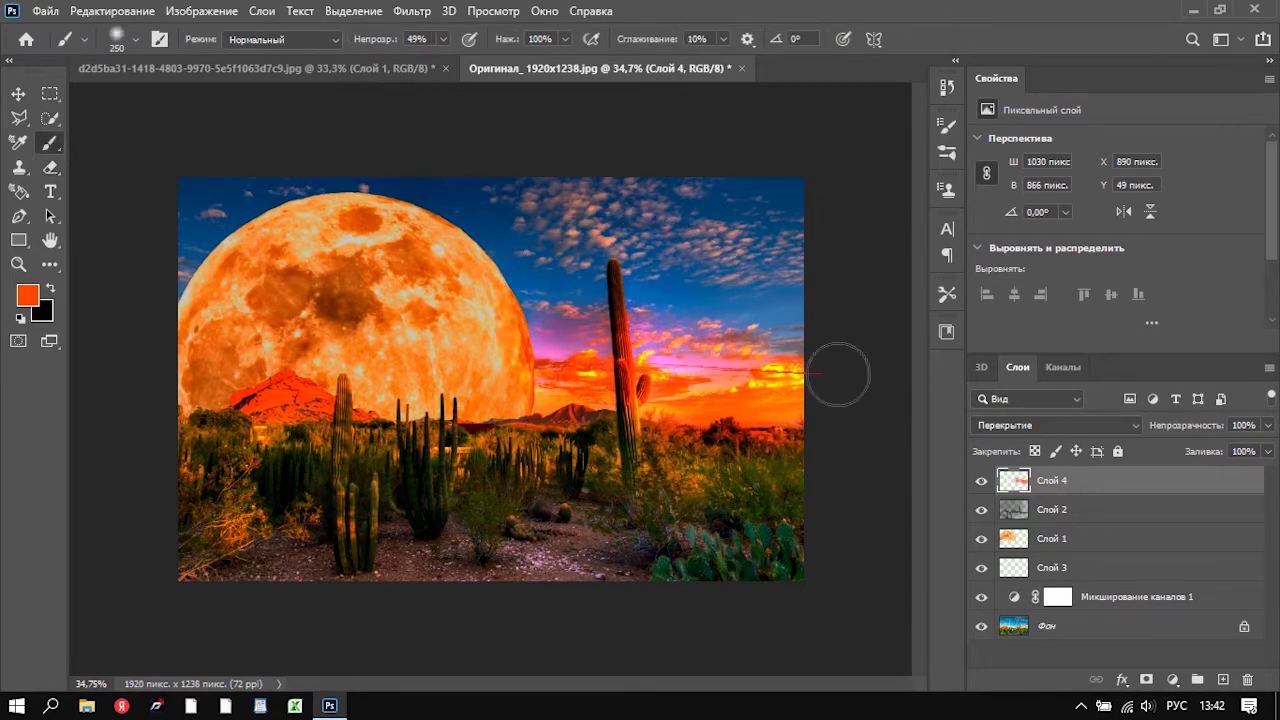
pyautogui.moveTo(593, 460); pyautogui.dragTo(845, 463)
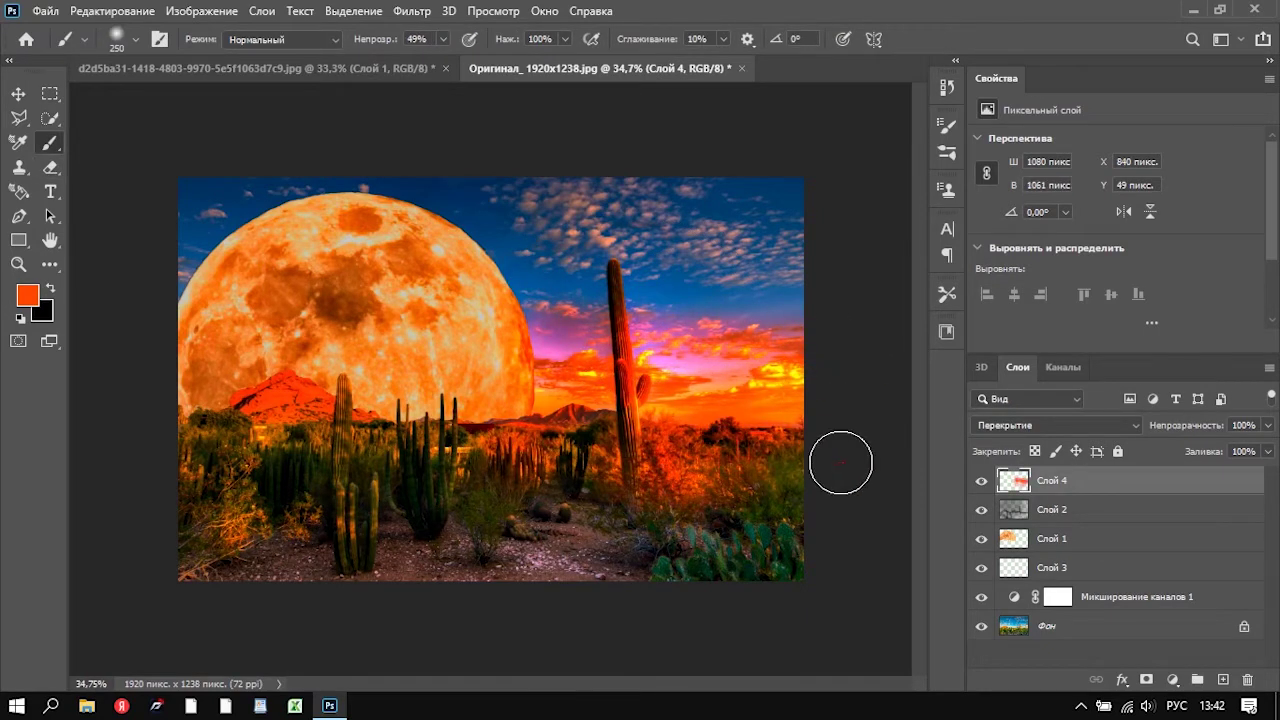
pyautogui.moveTo(348, 452); pyautogui.dragTo(400, 490)
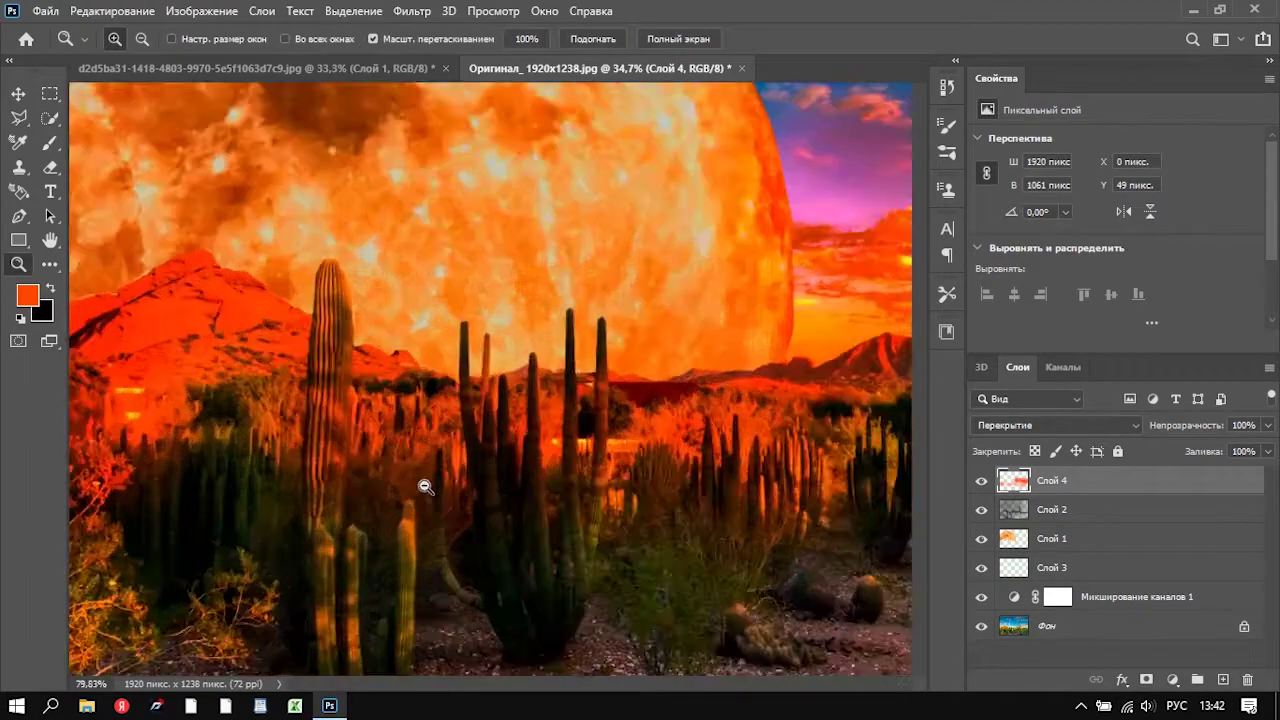
# Erase Слой 4's orange glow from the saguaro trunk and arm with a ~90 px eraser.
pyautogui.press('e')
pyautogui.press('[')
pyautogui.press('[')
pyautogui.press('[')
pyautogui.press('[')
pyautogui.press('[')
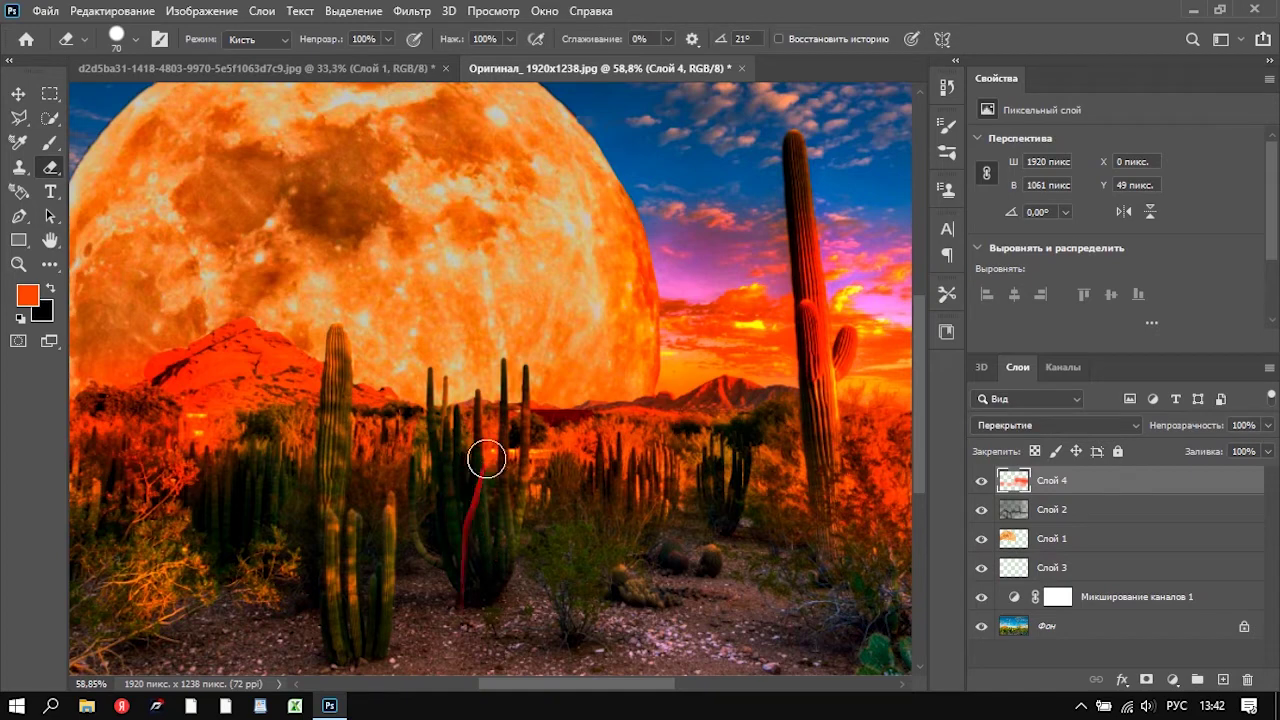
pyautogui.moveTo(810, 214); pyautogui.dragTo(853, 314)
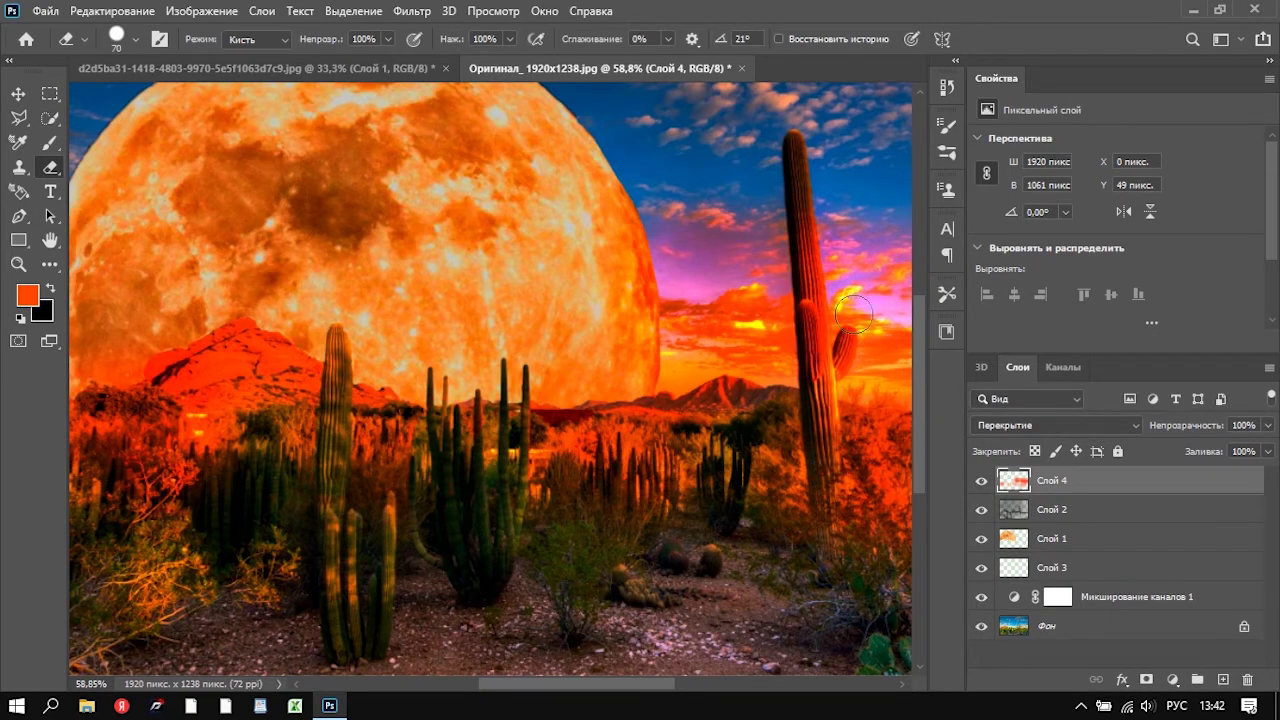
pyautogui.moveTo(793, 146); pyautogui.dragTo(846, 345)
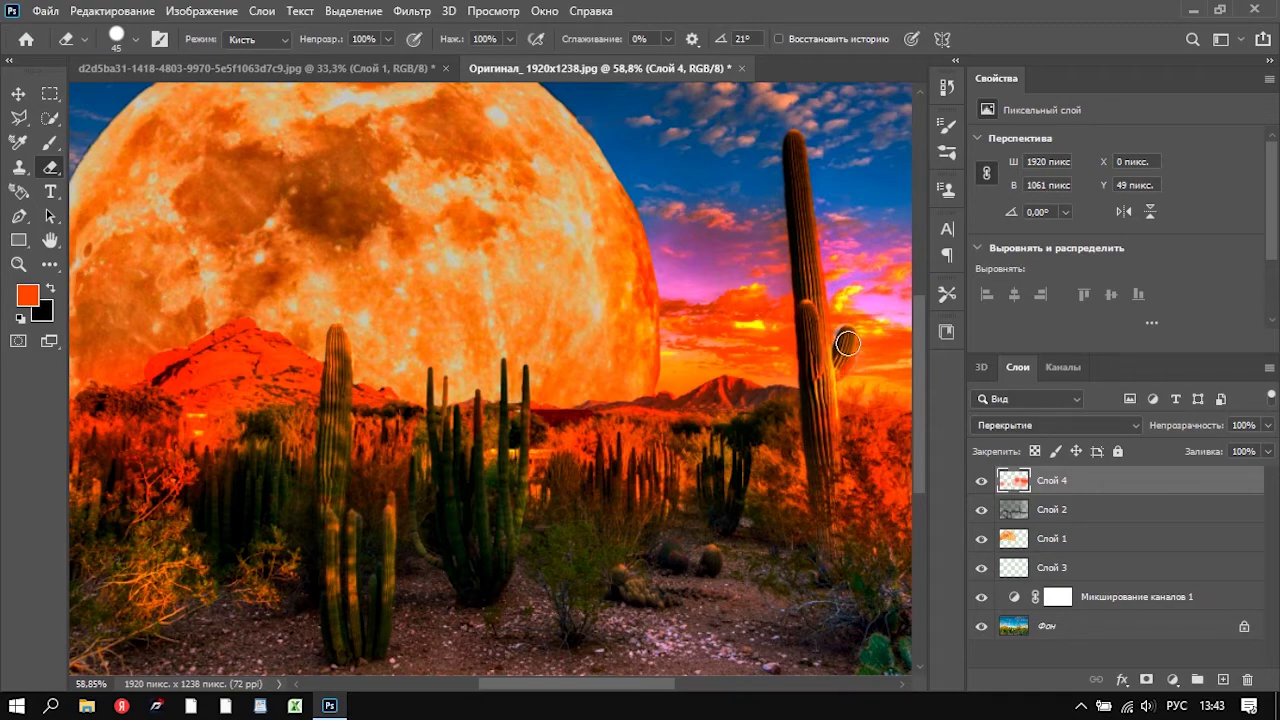
pyautogui.scroll(-3, 434, 494)
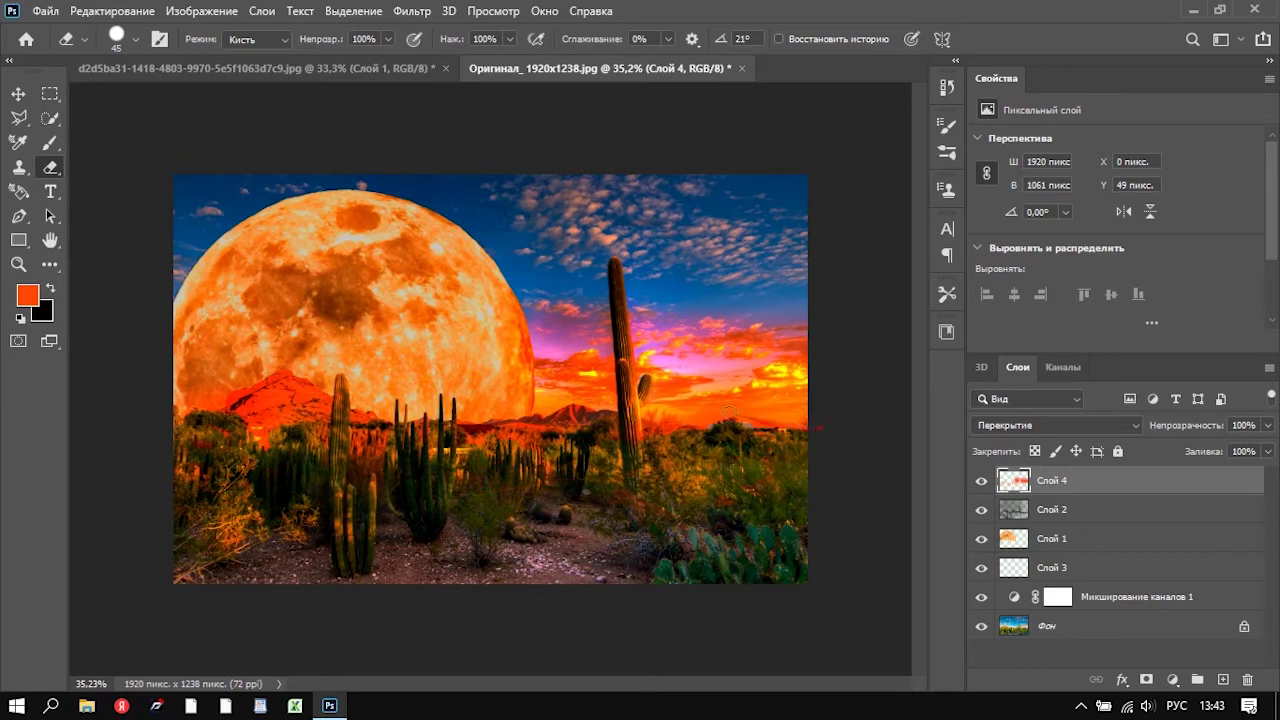
# Set Слой 4's Fill (Заливка) to 65%.
pyautogui.moveTo(1267, 451)
pyautogui.mouseDown()
pyautogui.moveTo(1238, 473)
pyautogui.moveTo(1253, 471)
pyautogui.mouseUp()
pyautogui.press('BackSpace')
pyautogui.press('BackSpace')
pyautogui.press('BackSpace')
pyautogui.write('65')
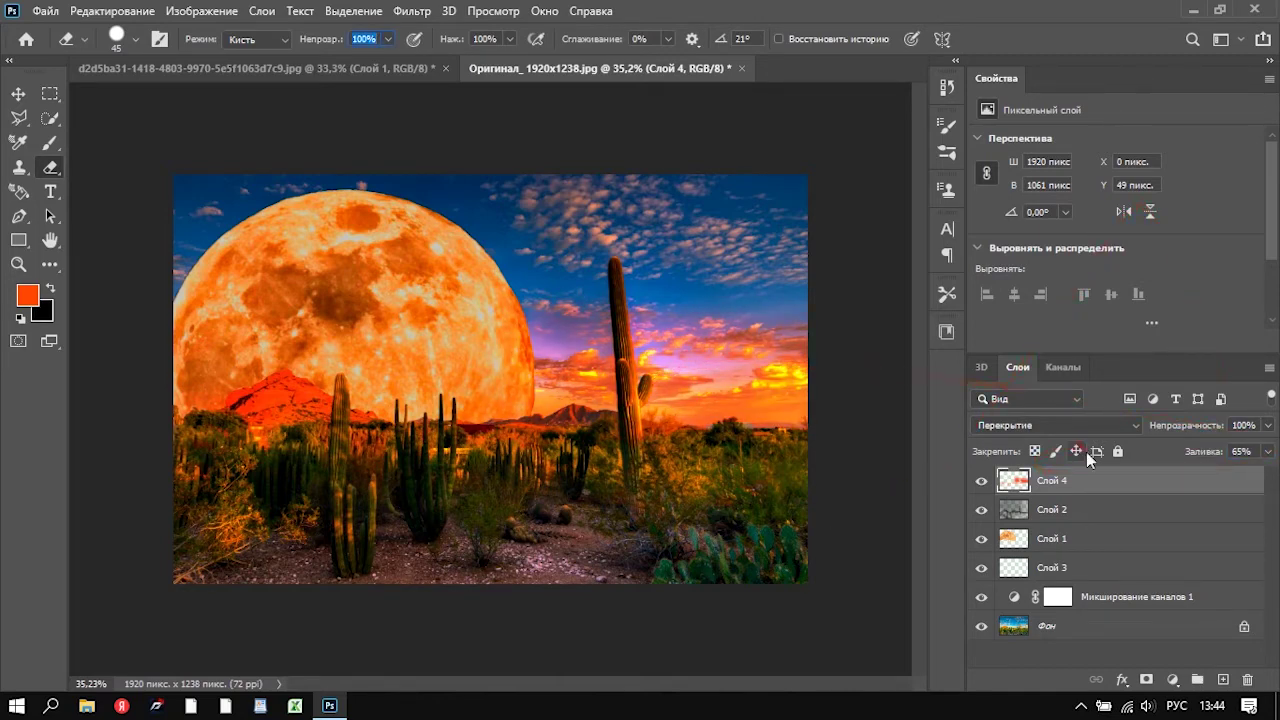
pyautogui.write('b')
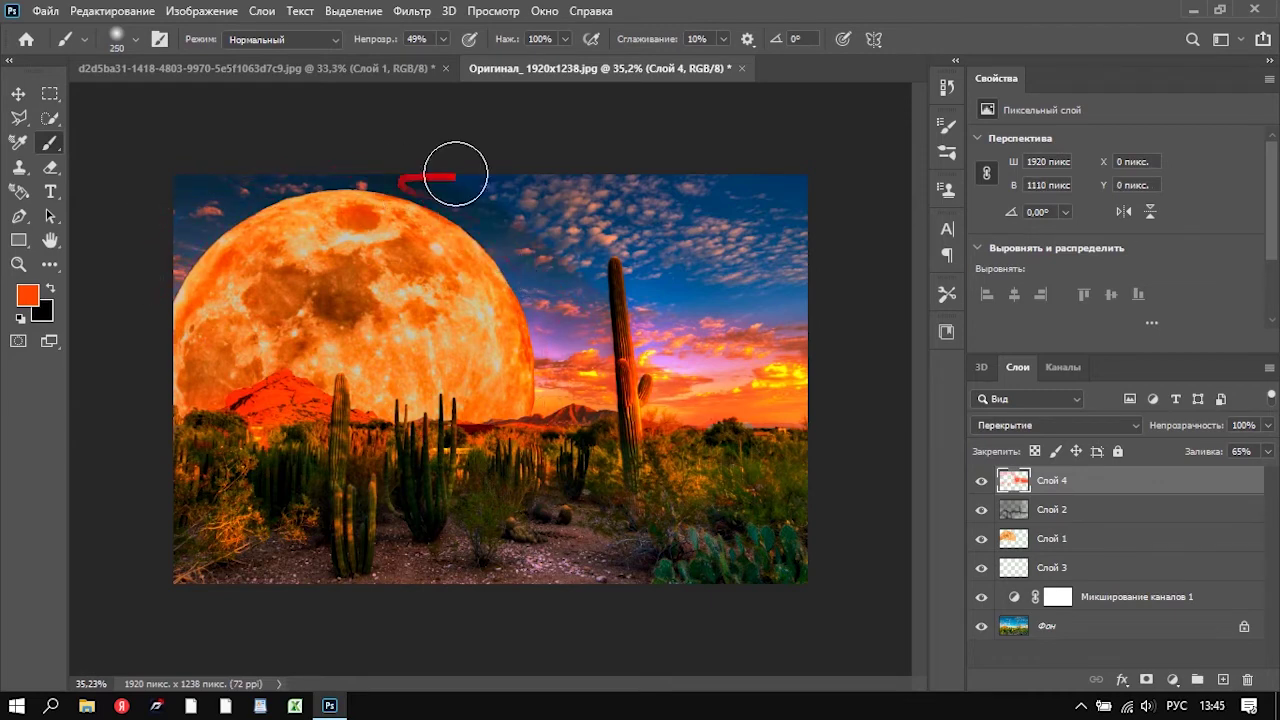
# Add Слой 5 below Слой 2 in Линейный свет blending, then select the Фон layer.
pyautogui.click(1222, 679)
pyautogui.moveTo(1050, 481); pyautogui.dragTo(1043, 554)
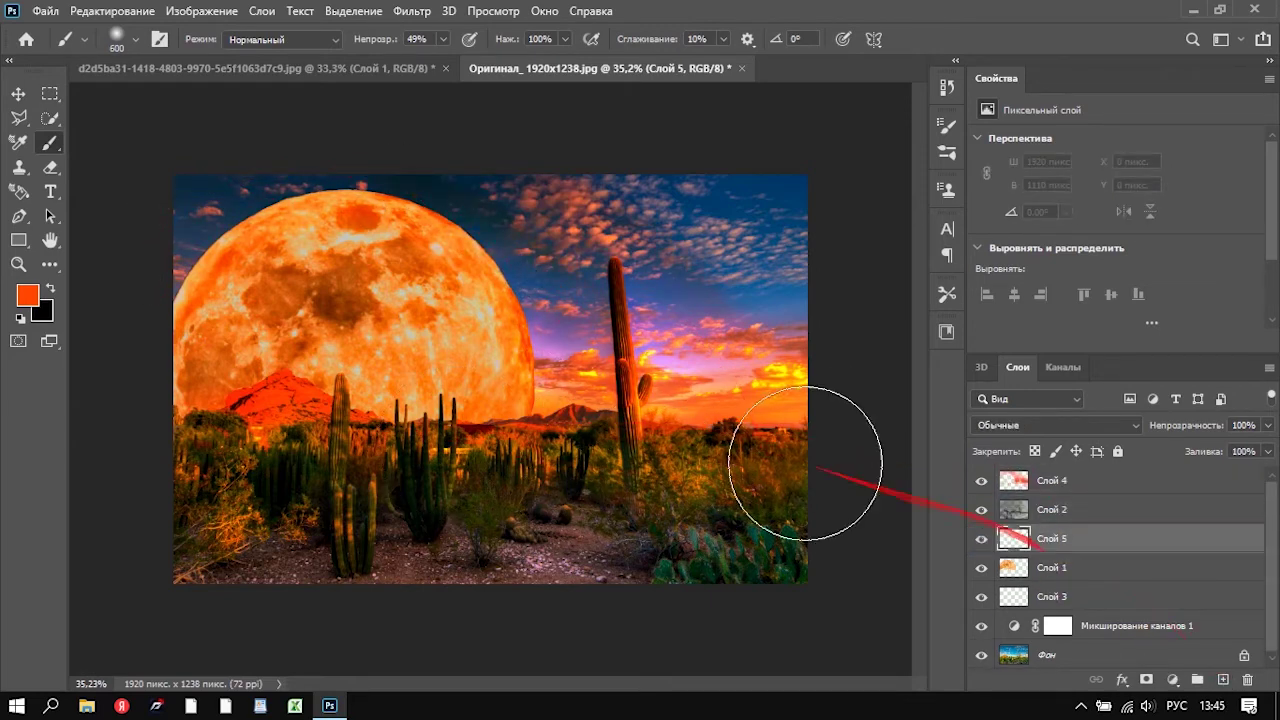
pyautogui.click(1138, 427)
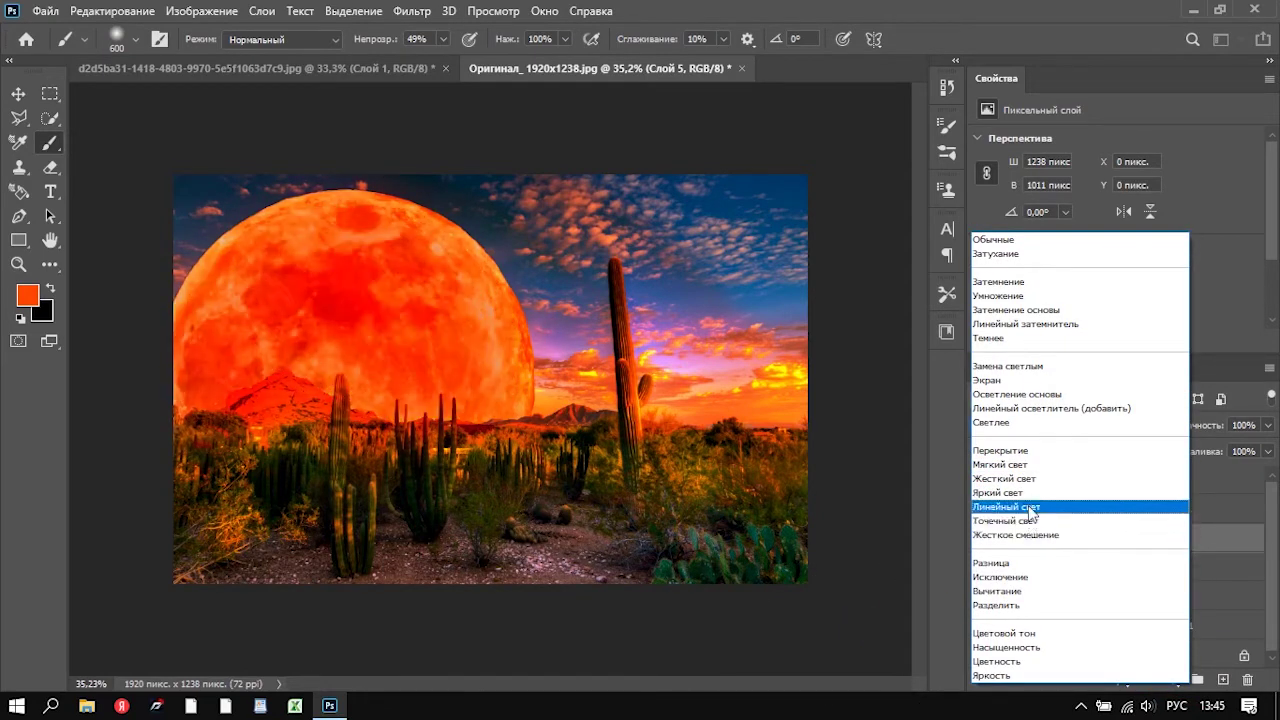
pyautogui.click(1029, 508)
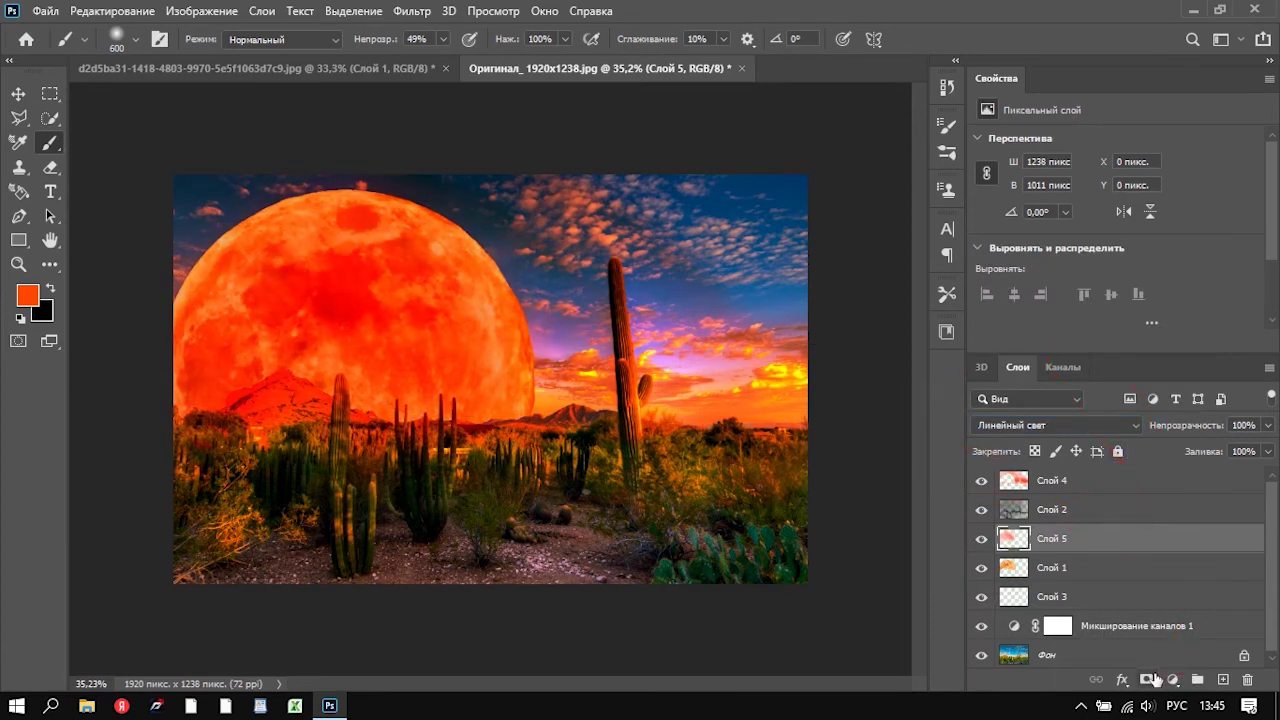
pyautogui.click(1046, 654)
pyautogui.click(188, 12)
pyautogui.press('Escape')
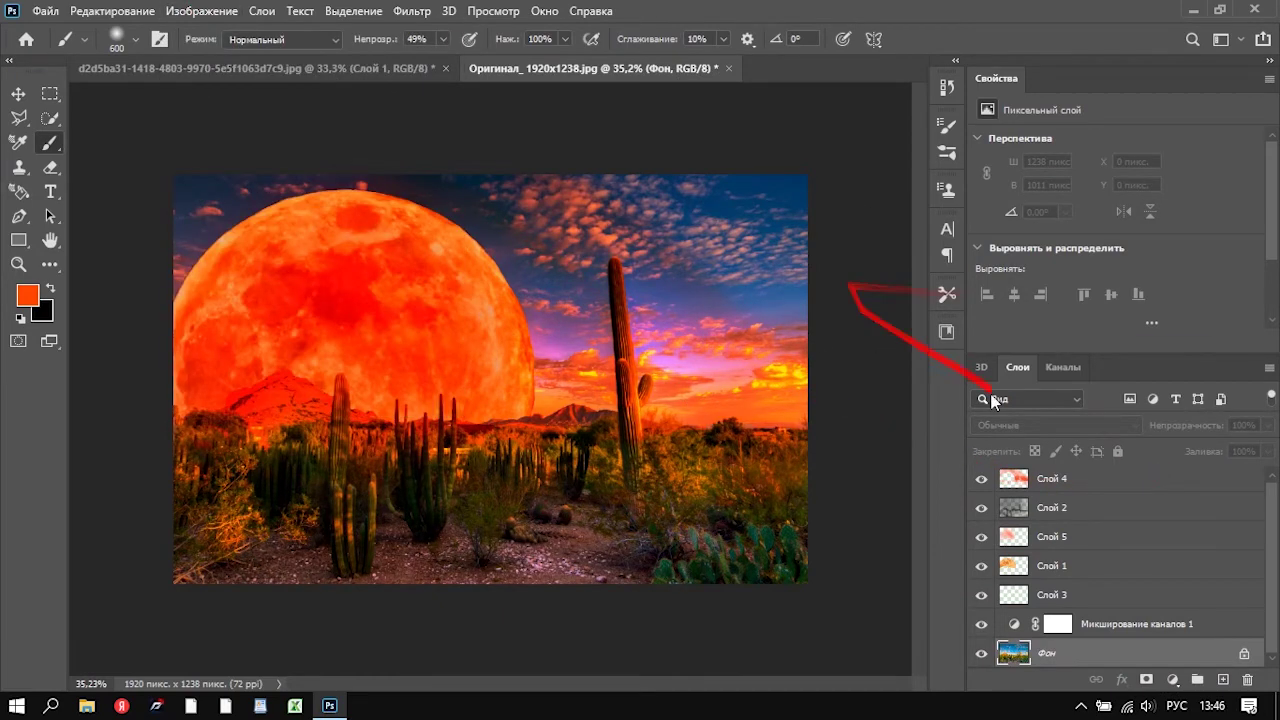
# Toggle Слой 5's visibility to compare the moon colour, leaving it shown.
pyautogui.click(1050, 537)
pyautogui.click(981, 538)
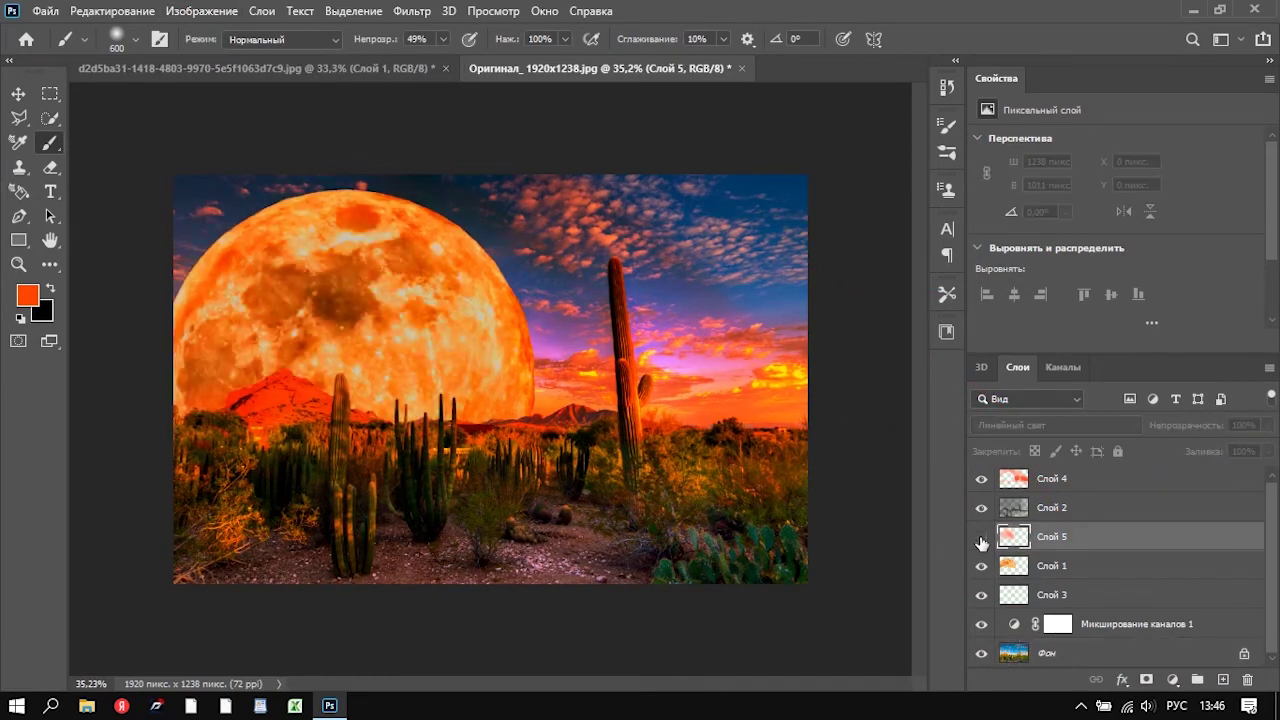
pyautogui.click(981, 537)
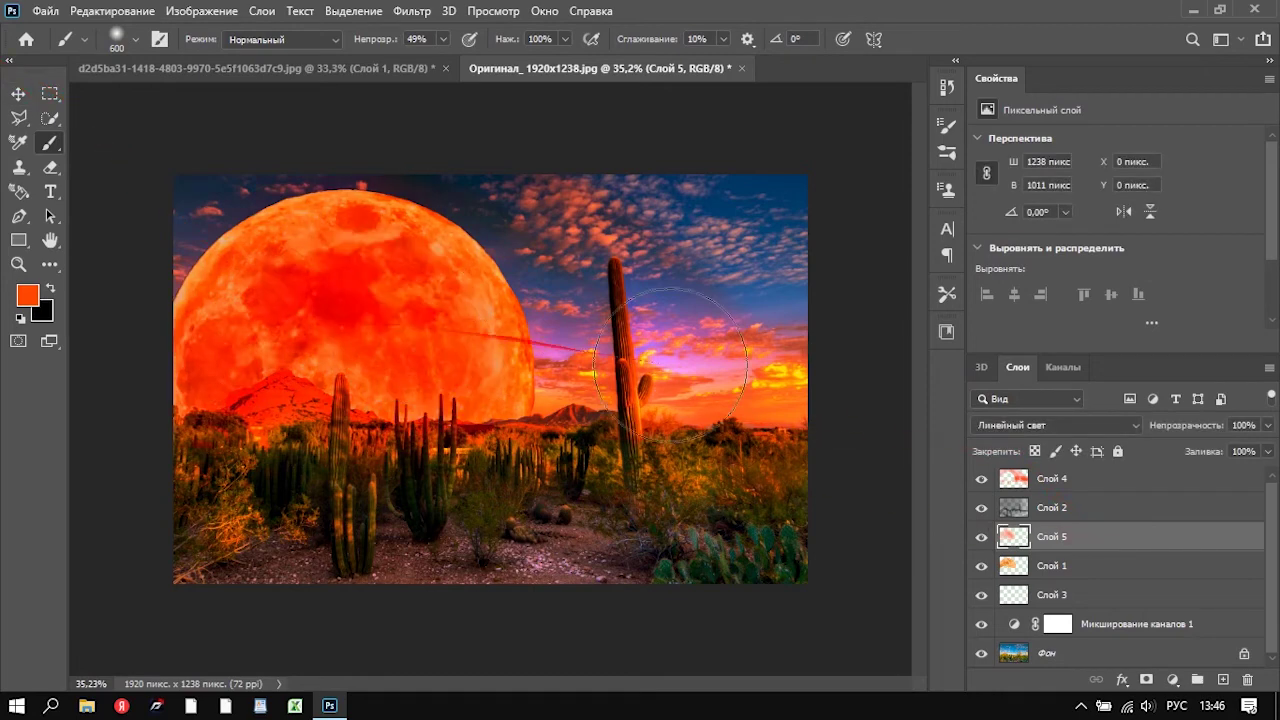
pyautogui.click(981, 537)
pyautogui.click(981, 537)
# Set the eraser to 800 px size and 14% opacity.
pyautogui.click(50, 167)
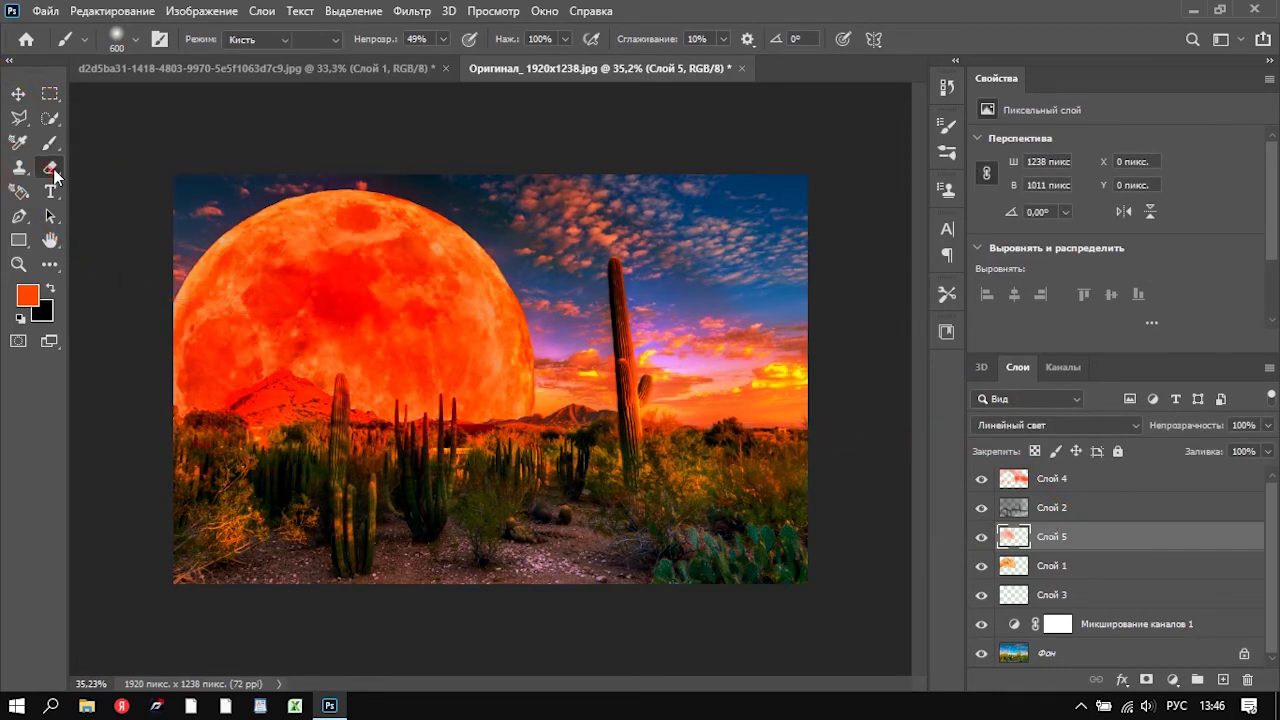
pyautogui.click(135, 39)
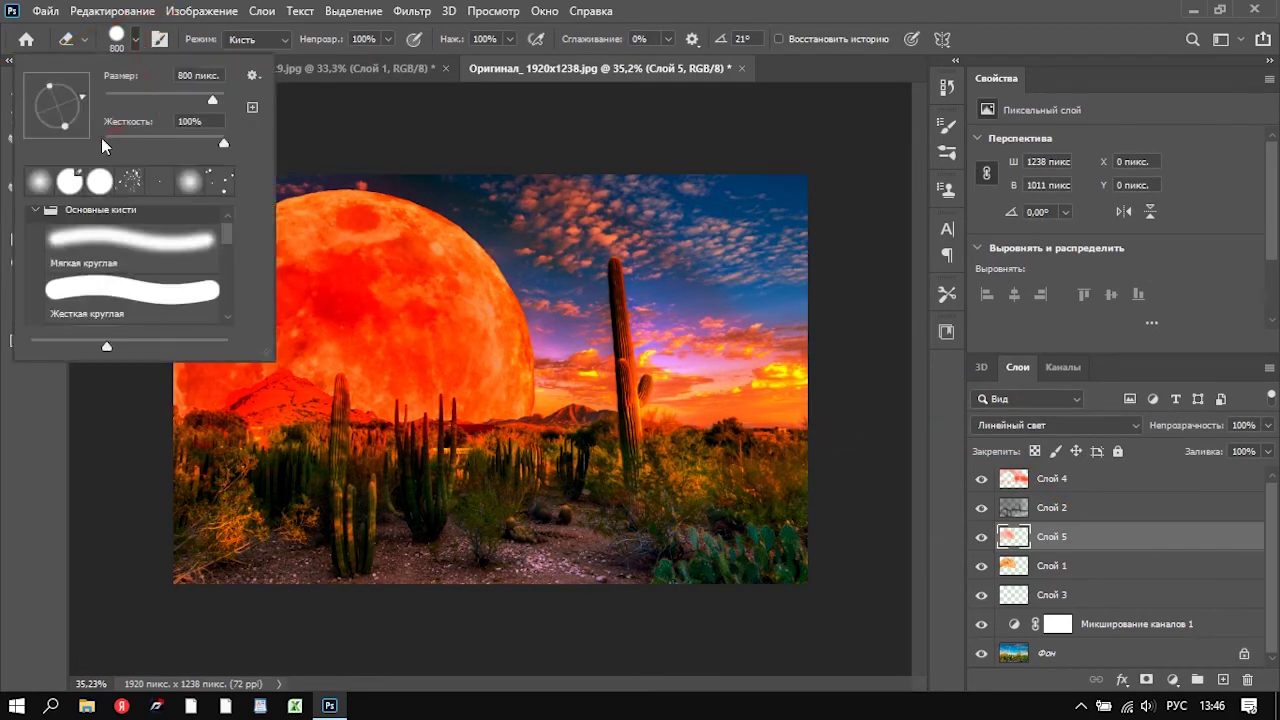
pyautogui.press('Return')
pyautogui.moveTo(328, 62); pyautogui.dragTo(313, 62)
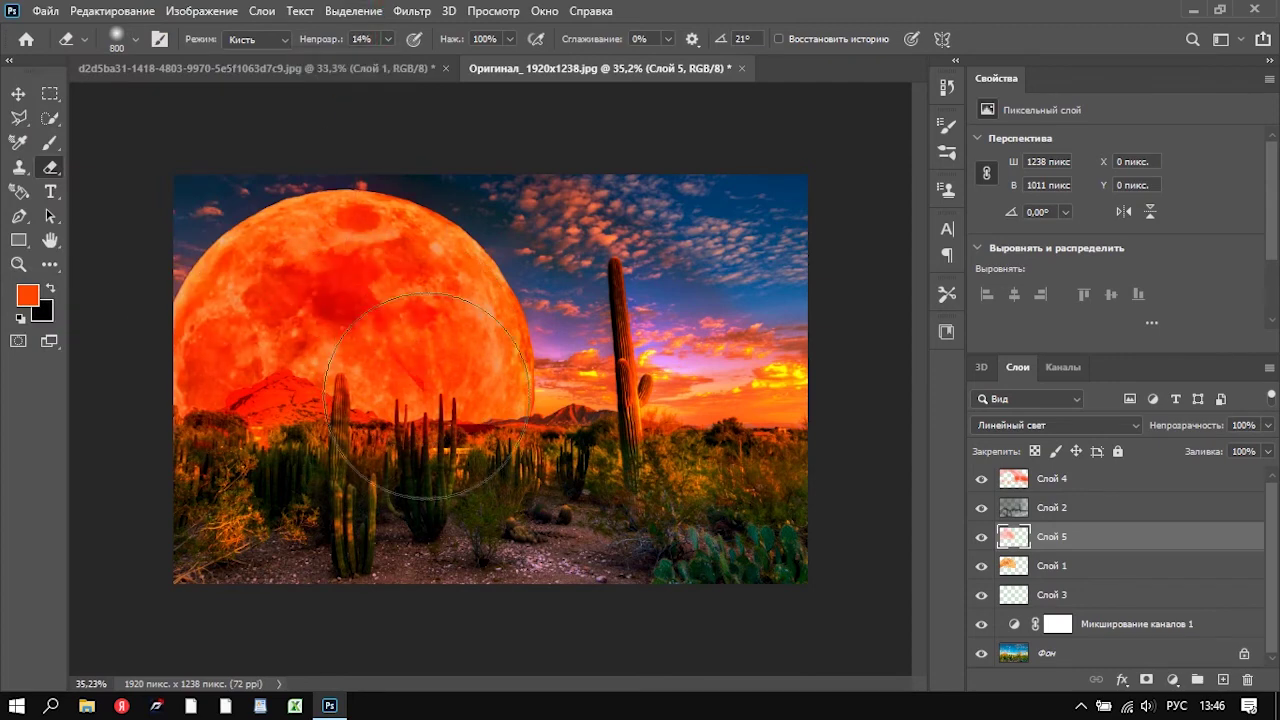
# Add a new layer, Слой 6, above the overlay layer Слой 4.
pyautogui.click(1050, 479)
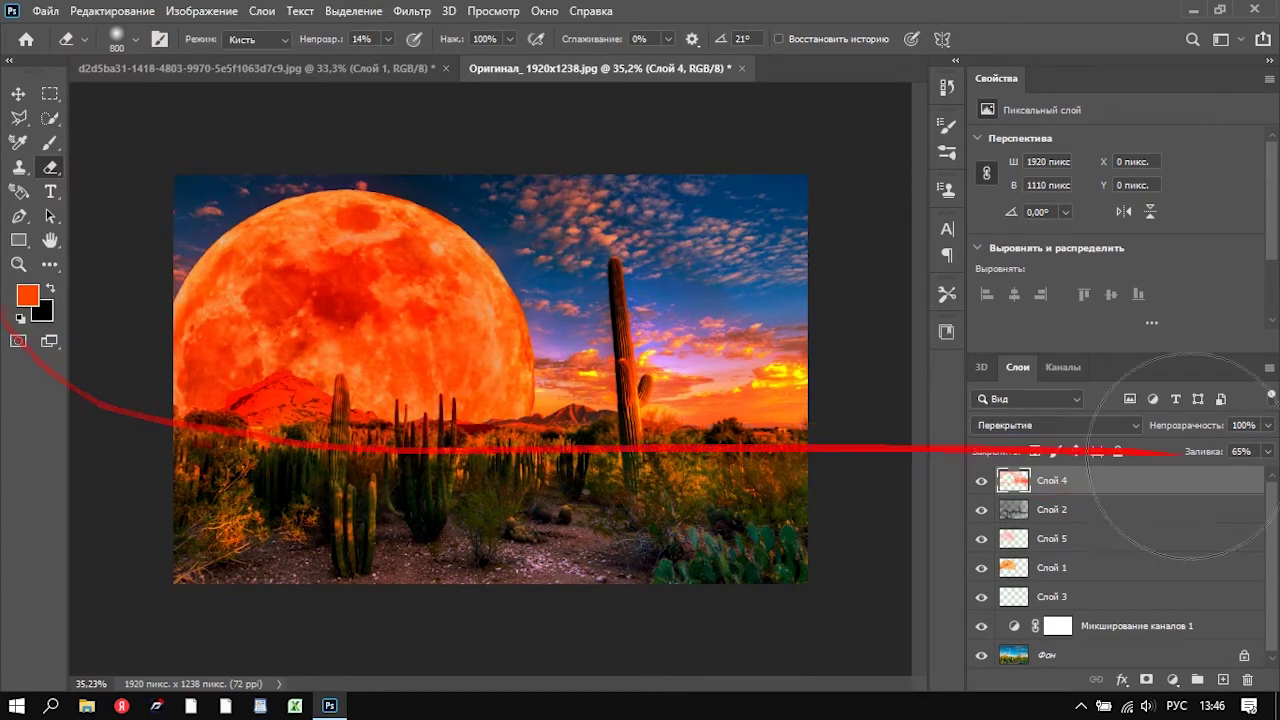
pyautogui.click(1222, 680)
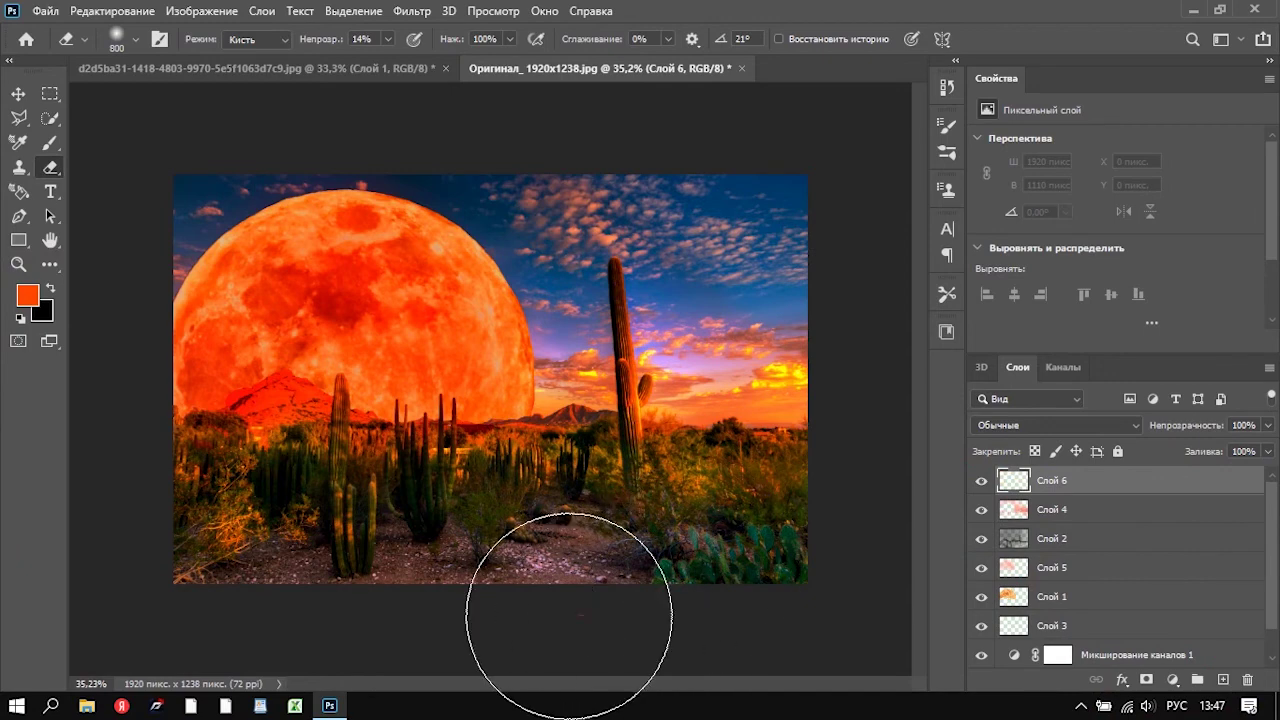
pyautogui.hotkey('ctrl', 'z')
pyautogui.hotkey('ctrl', 'shift', 'z')
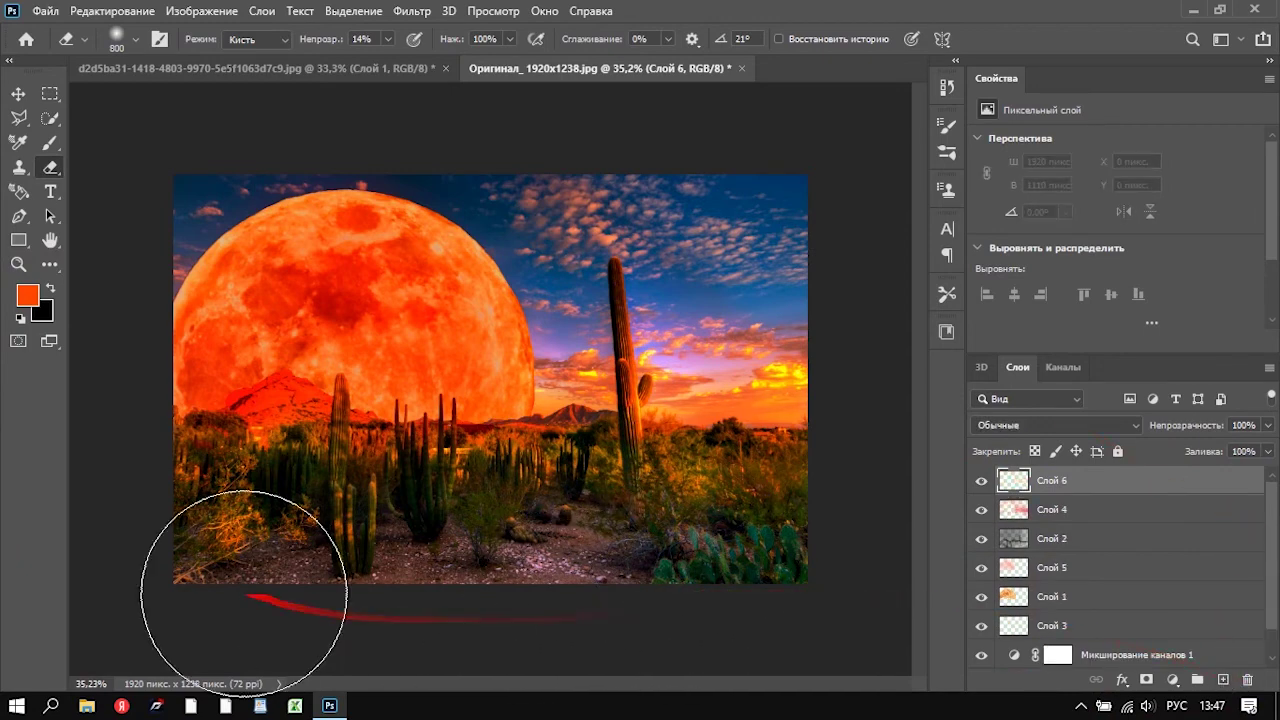
# Set up a black soft brush at about 15% opacity on Слой 6.
pyautogui.press('x')
pyautogui.click(50, 143)
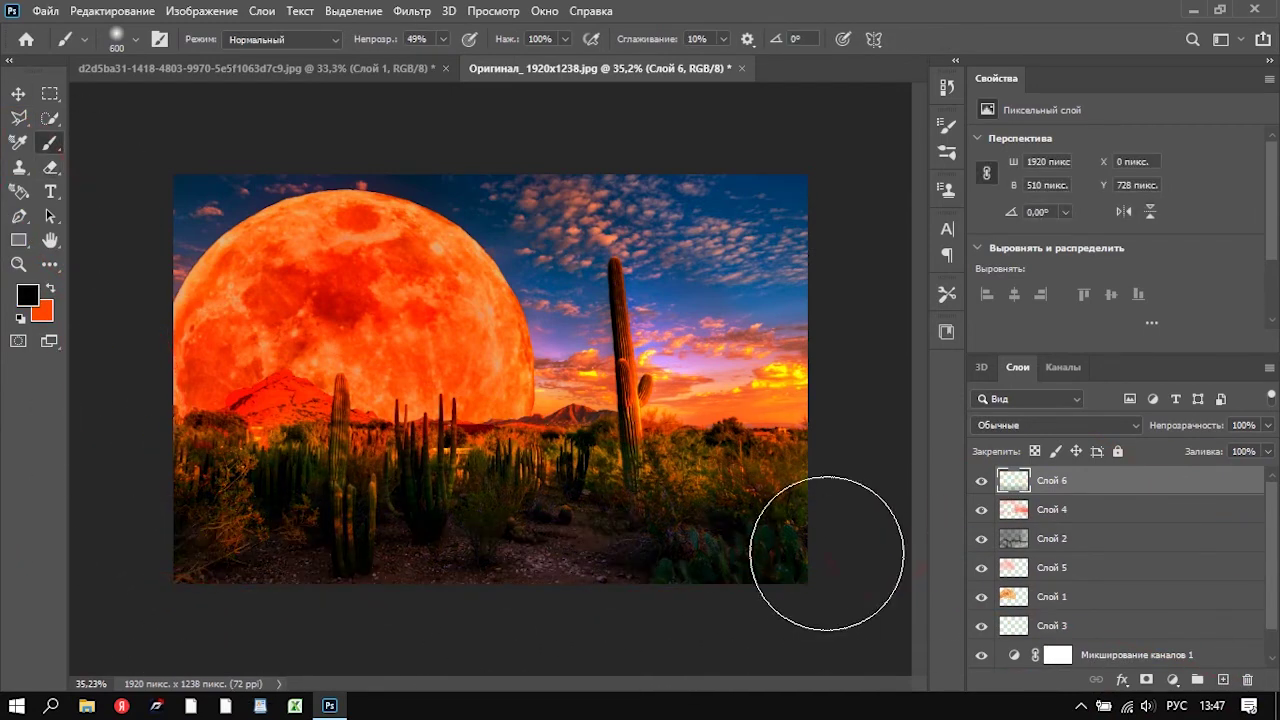
pyautogui.click(442, 39)
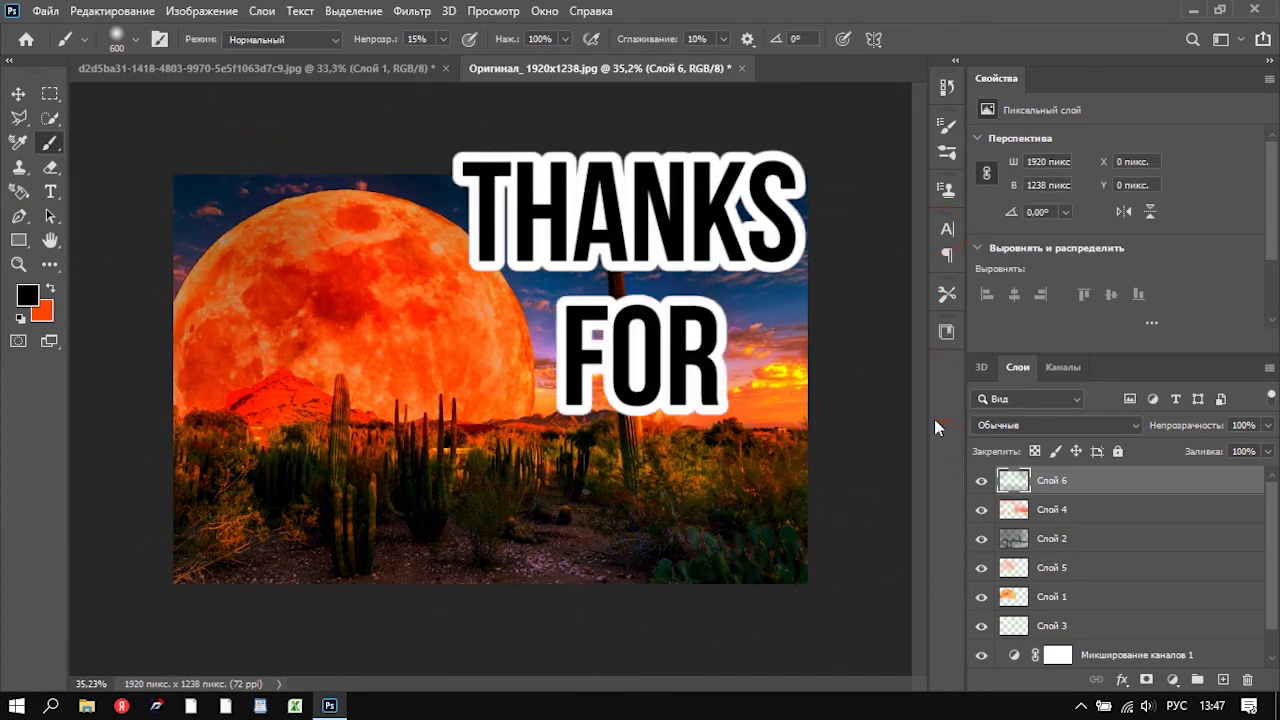
pyautogui.click(1100, 425)
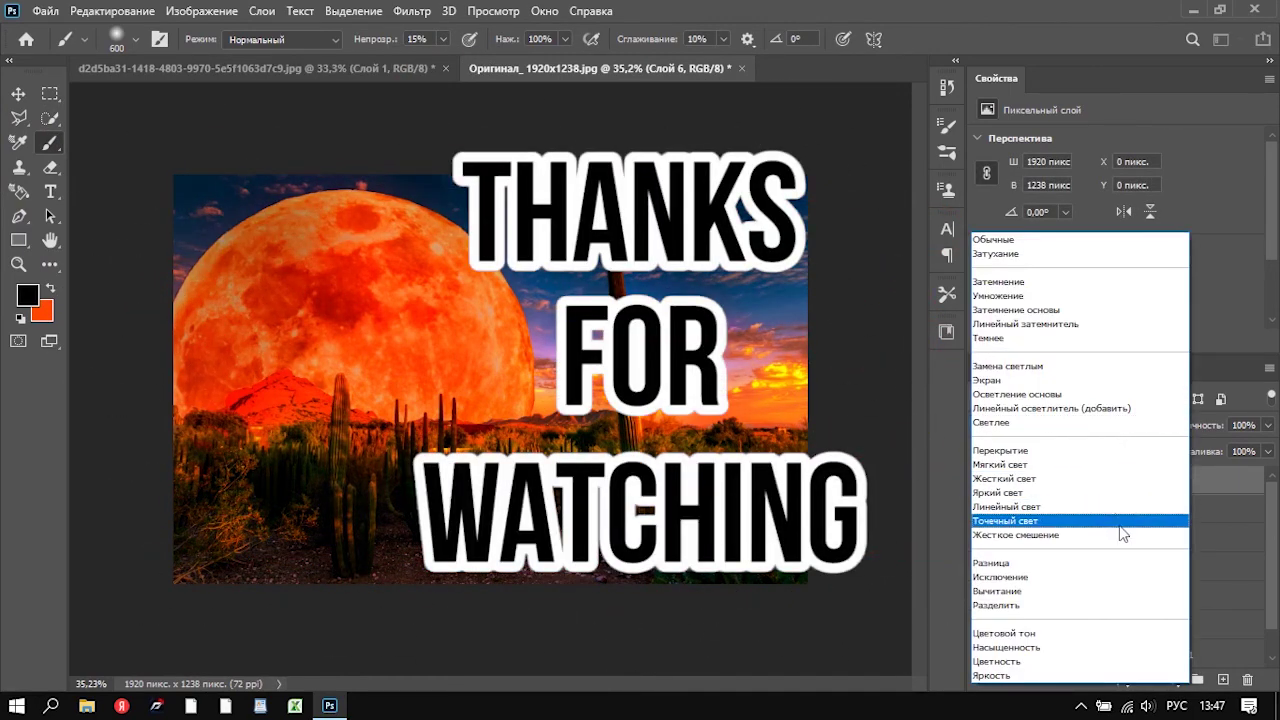